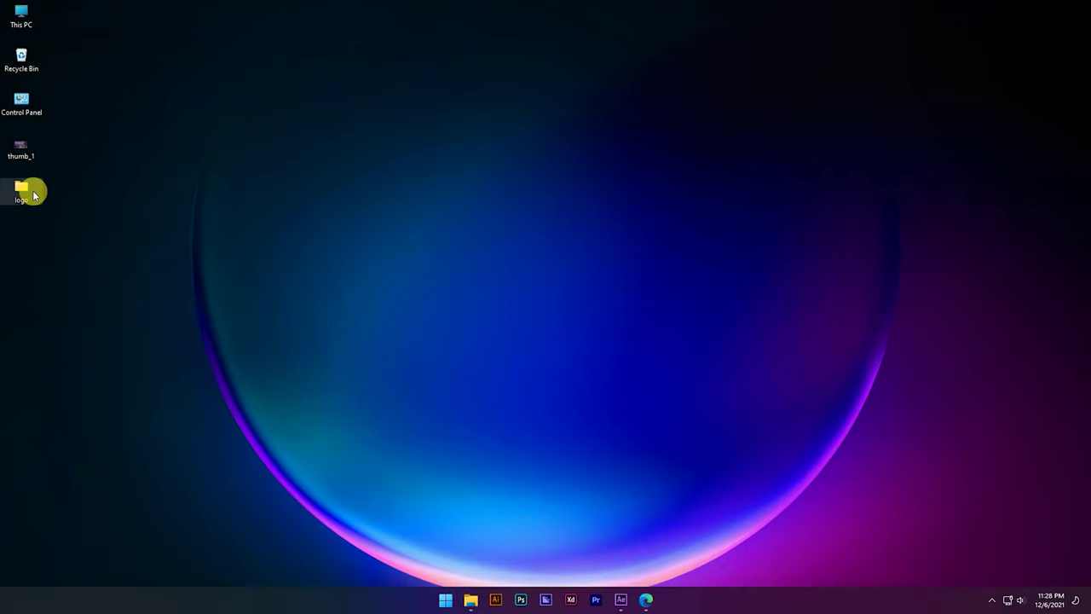
# Open the logo folder and extract the youtuber-subscribe-pack RAR archive into its own folder
pyautogui.doubleClick(22, 191)
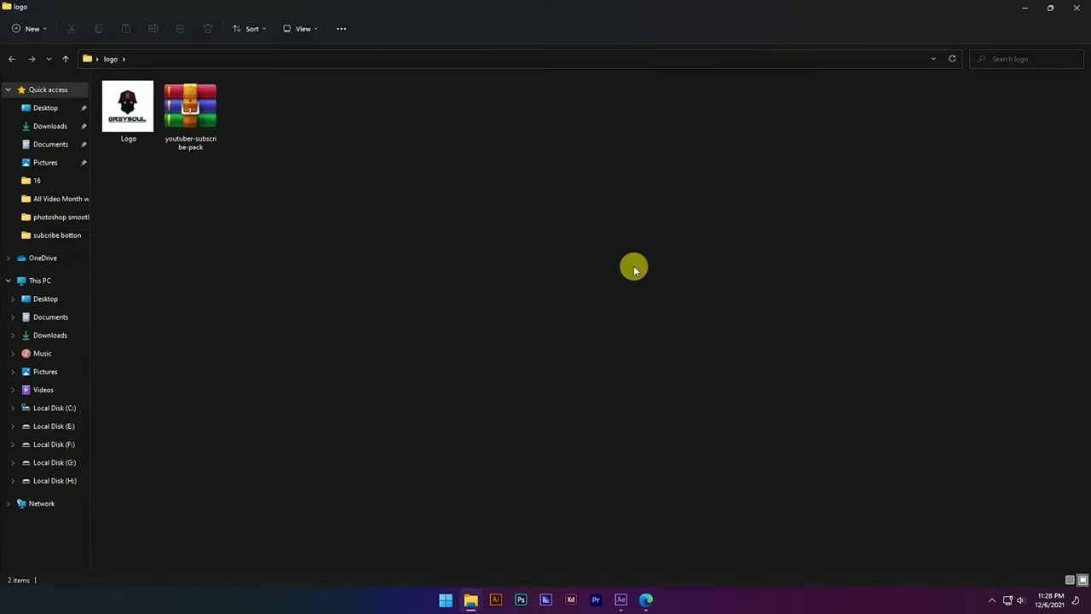
pyautogui.click(195, 114)
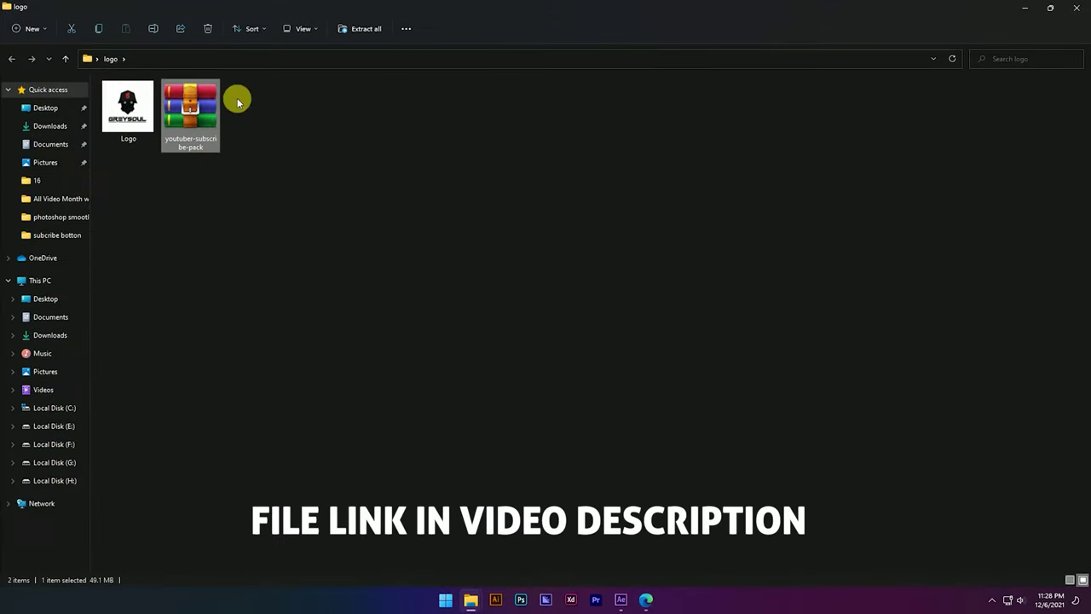
pyautogui.rightClick(192, 107)
pyautogui.click(284, 265)
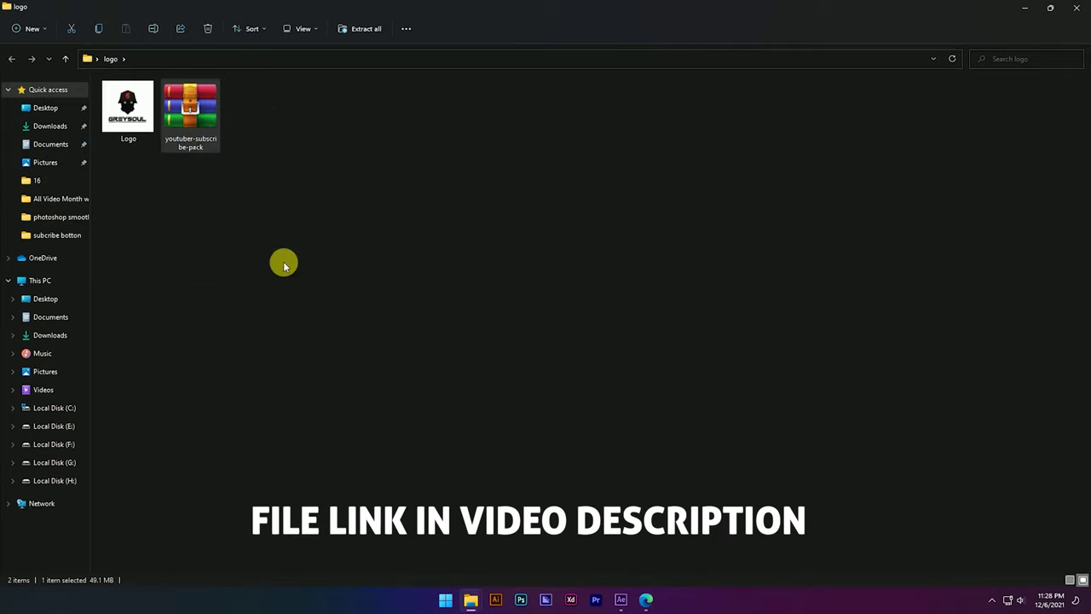
pyautogui.click(332, 322)
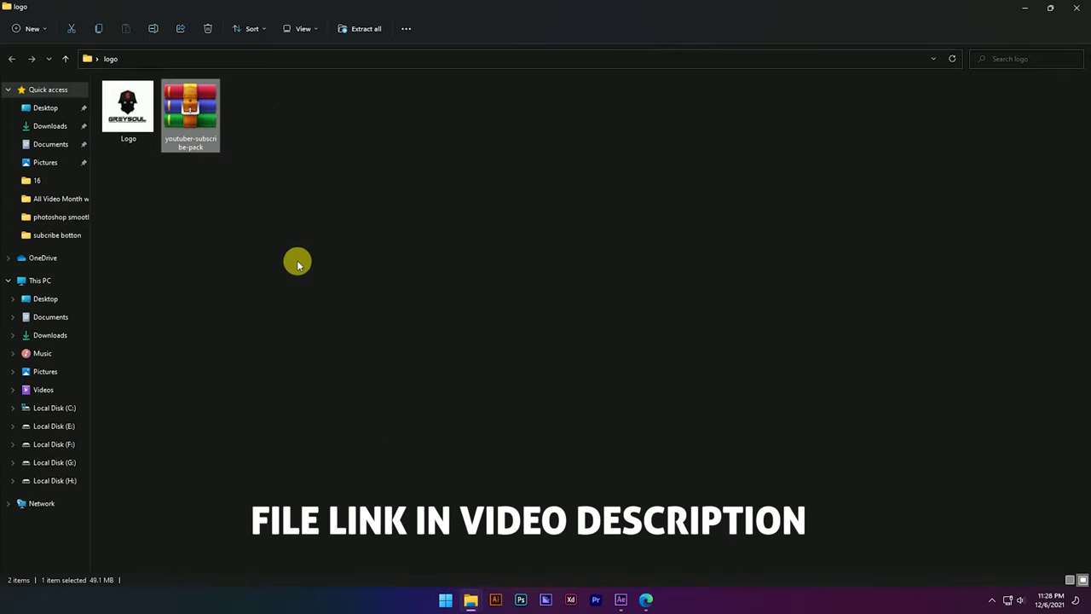
# Extract the inner ZIP archive and open the resulting Youtuber Subscribe Pack folder
pyautogui.doubleClick(110, 104)
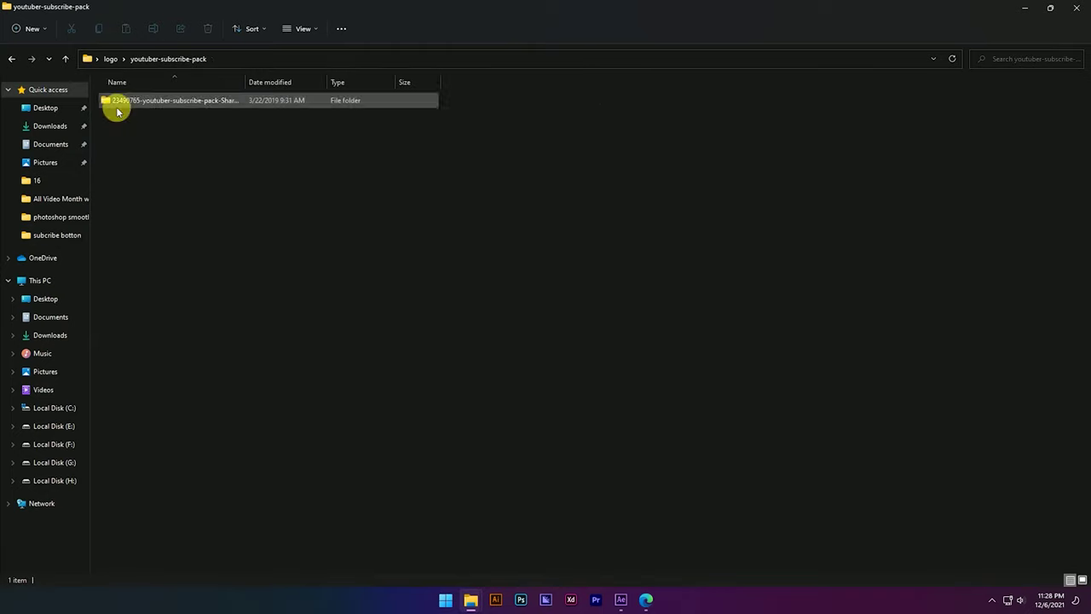
pyautogui.click(209, 105)
pyautogui.doubleClick(209, 105)
pyautogui.click(176, 99)
pyautogui.rightClick(189, 104)
pyautogui.moveTo(232, 155)
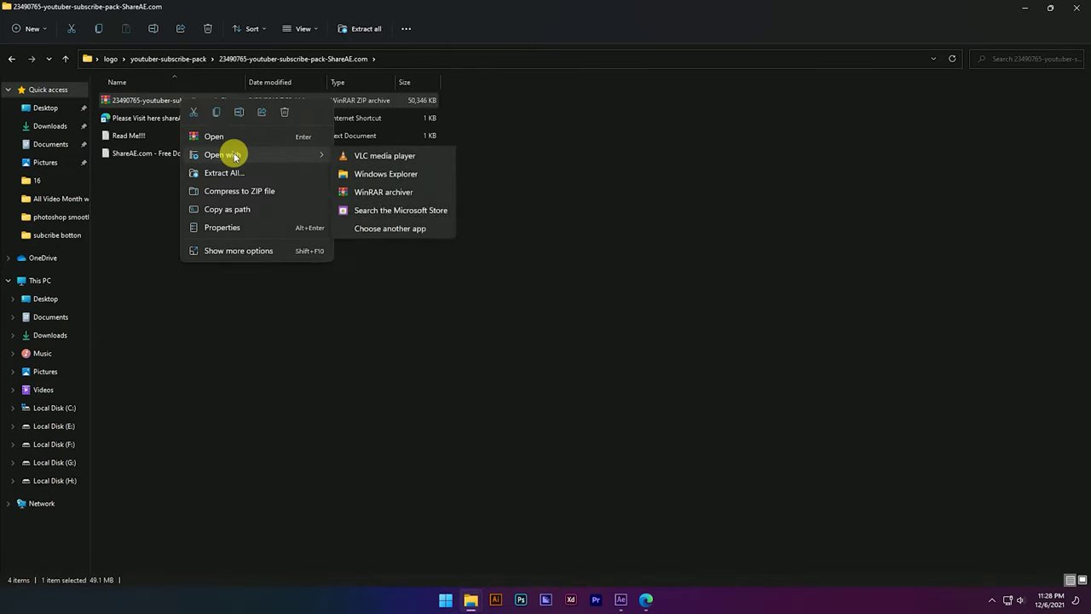
pyautogui.click(251, 253)
pyautogui.click(328, 320)
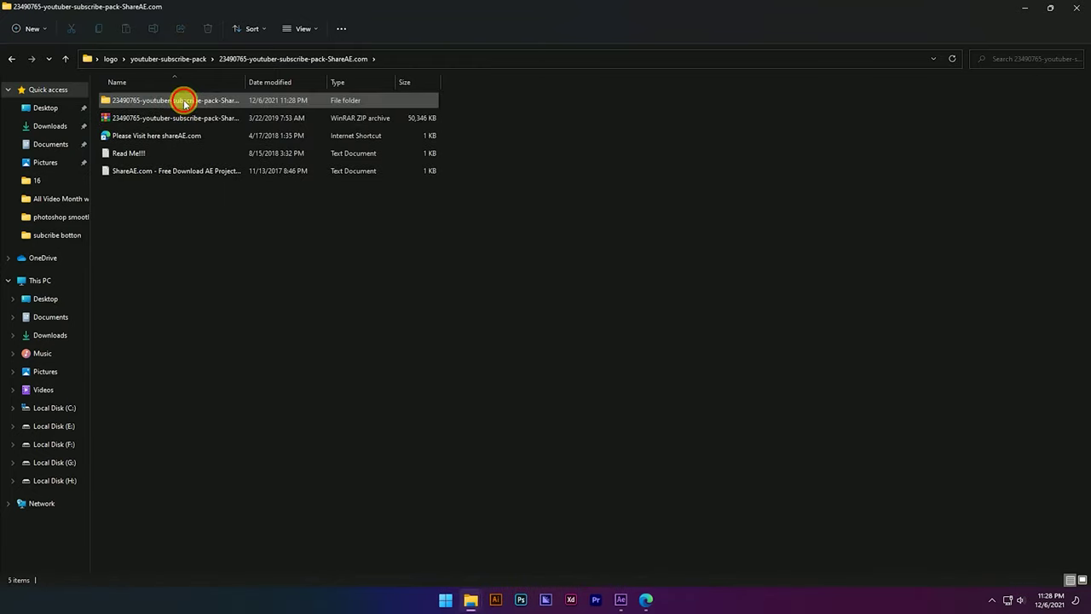
pyautogui.doubleClick(182, 102)
pyautogui.doubleClick(180, 102)
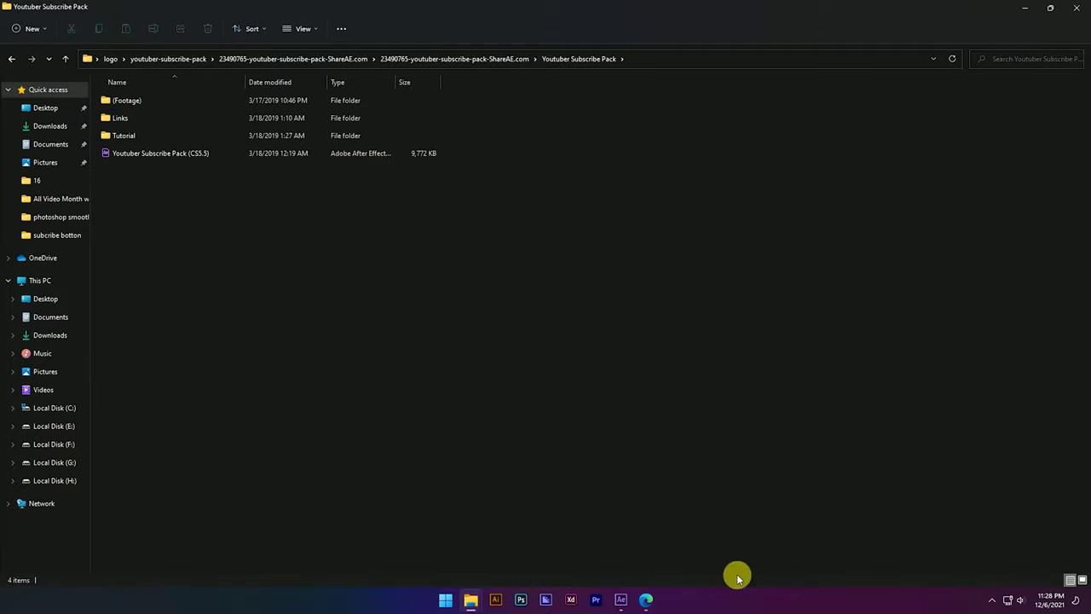
# Place the restored Youtuber Subscribe Pack window beside the empty After Effects project
pyautogui.moveTo(136, 154)
pyautogui.mouseDown()
pyautogui.moveTo(476, 371)
pyautogui.moveTo(389, 224)
pyautogui.mouseUp()
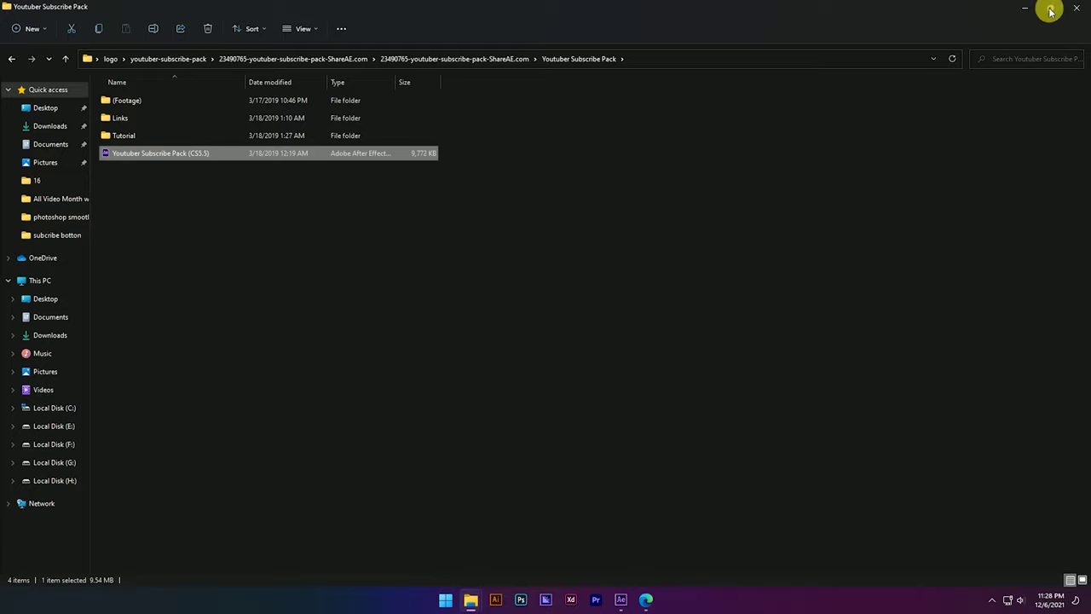
pyautogui.click(1051, 10)
pyautogui.click(623, 600)
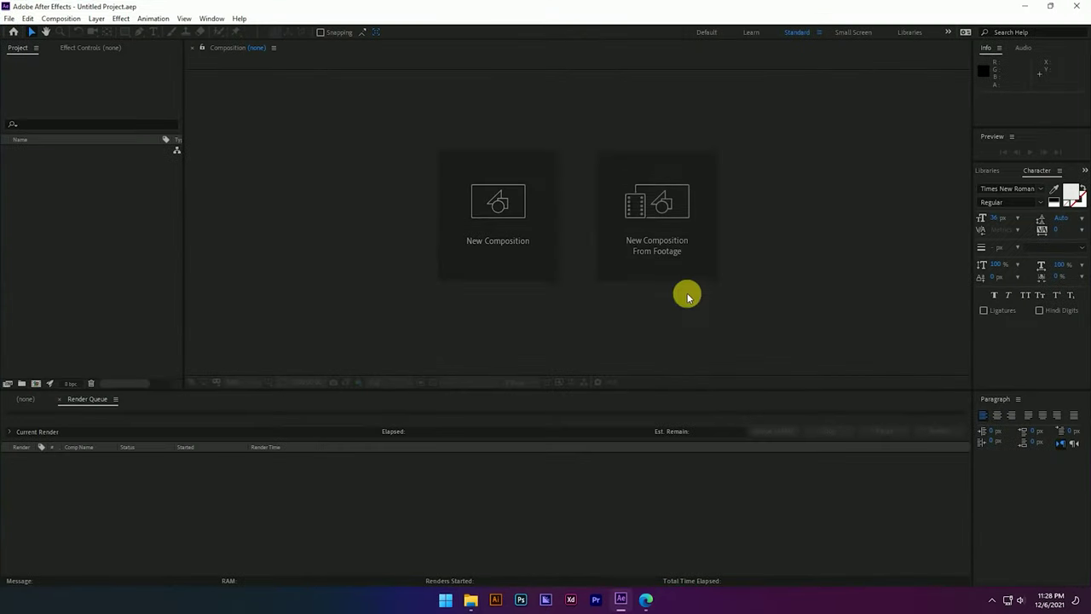
pyautogui.moveTo(475, 599)
pyautogui.click(538, 557)
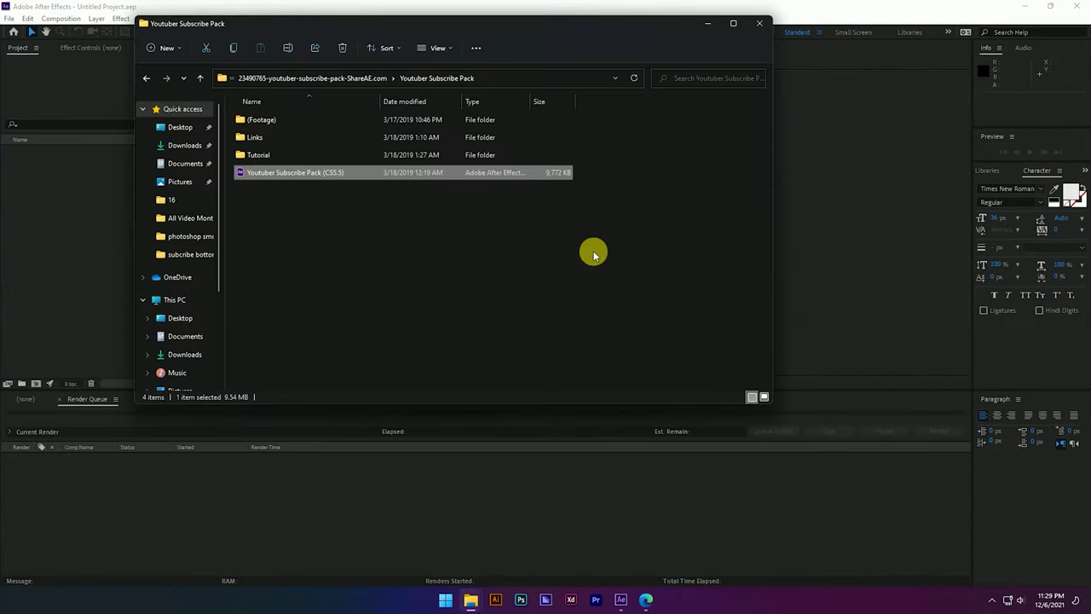
pyautogui.moveTo(409, 27); pyautogui.dragTo(704, 61)
pyautogui.moveTo(588, 201); pyautogui.dragTo(102, 236)
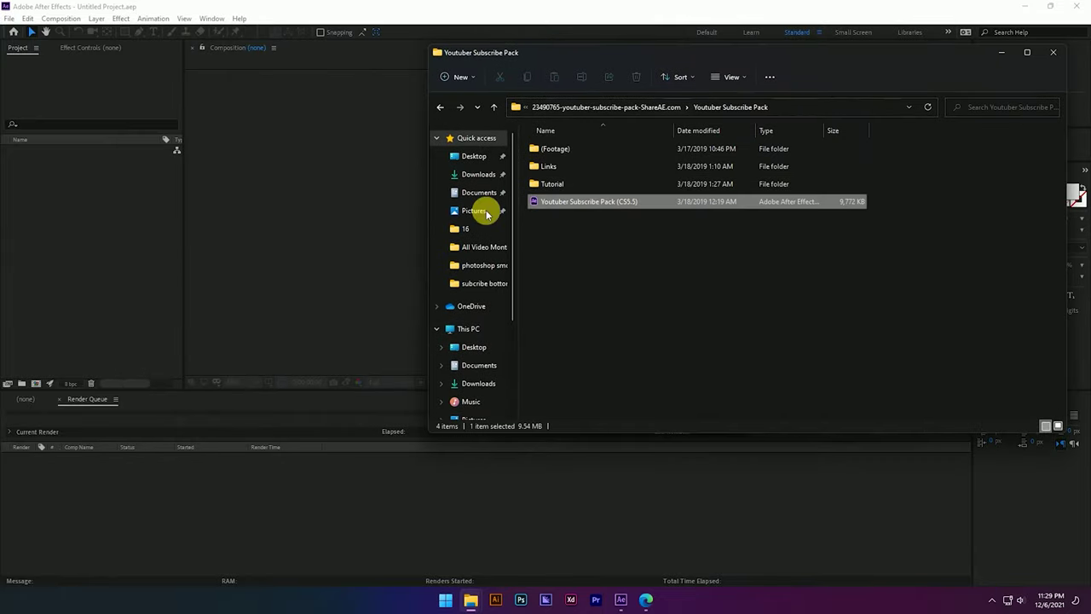
pyautogui.click(355, 179)
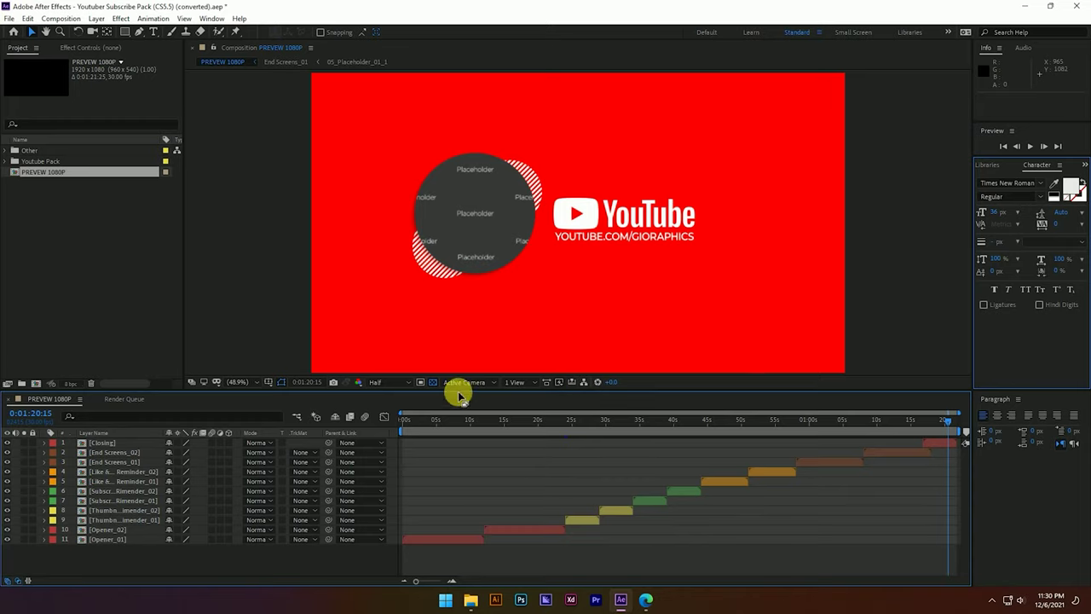
# Scrub the PREVIEW 1080P timeline, then open the Thumbnail & Subscribe Rimender_01 composition
pyautogui.moveTo(466, 429); pyautogui.dragTo(589, 436)
pyautogui.click(583, 521)
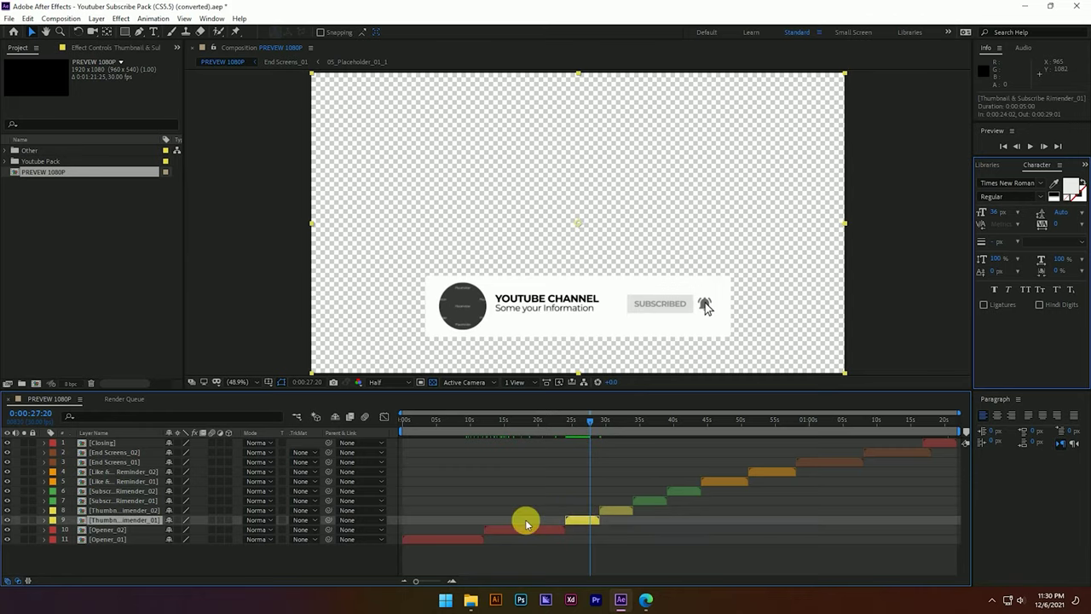
pyautogui.doubleClick(133, 520)
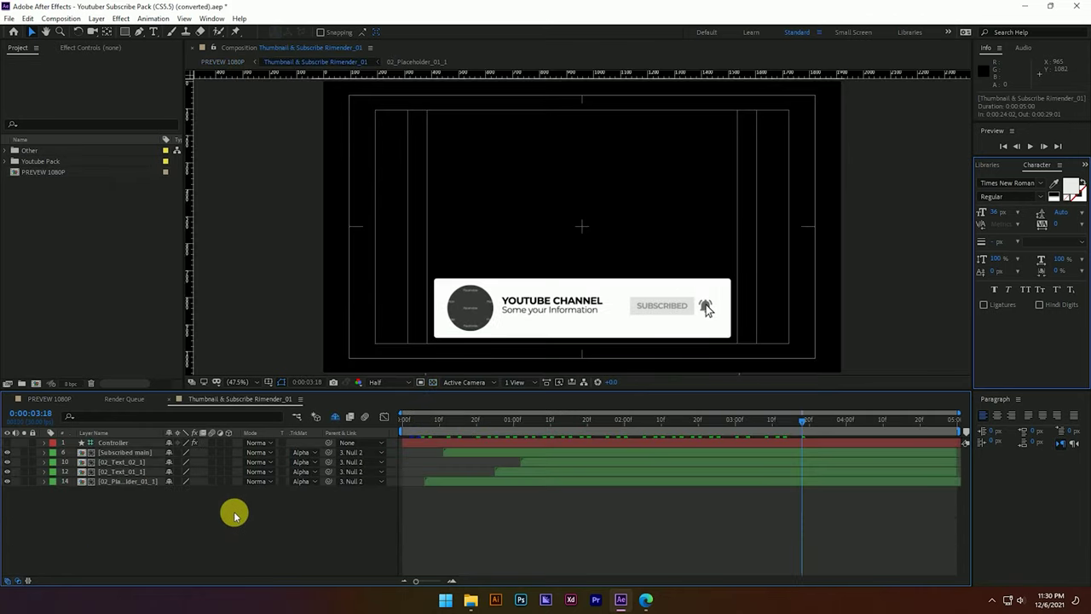
# Identify the placeholder circle layer and open its 02_Placeholder_01_1 precomp, selecting Placeholder 2.jpg
pyautogui.click(114, 481)
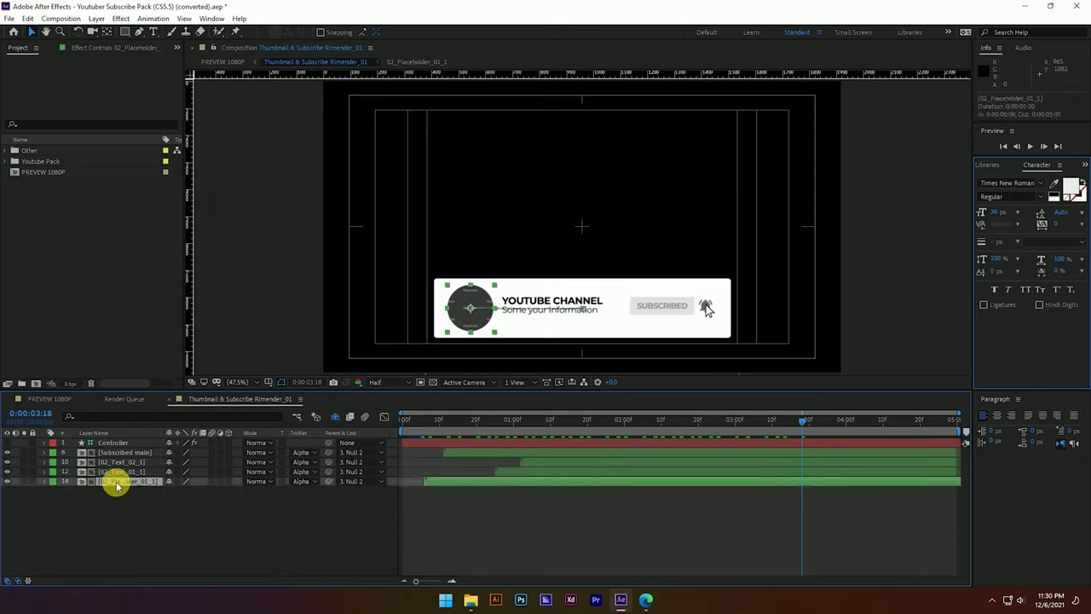
pyautogui.click(7, 481)
pyautogui.click(7, 481)
pyautogui.click(7, 481)
pyautogui.click(8, 481)
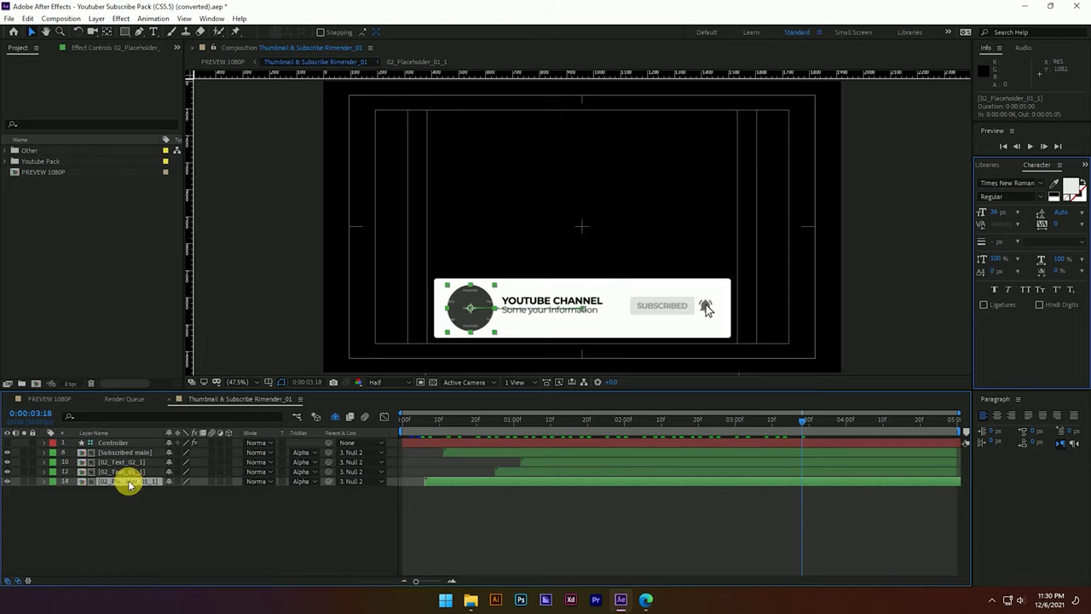
pyautogui.doubleClick(128, 484)
pyautogui.click(126, 453)
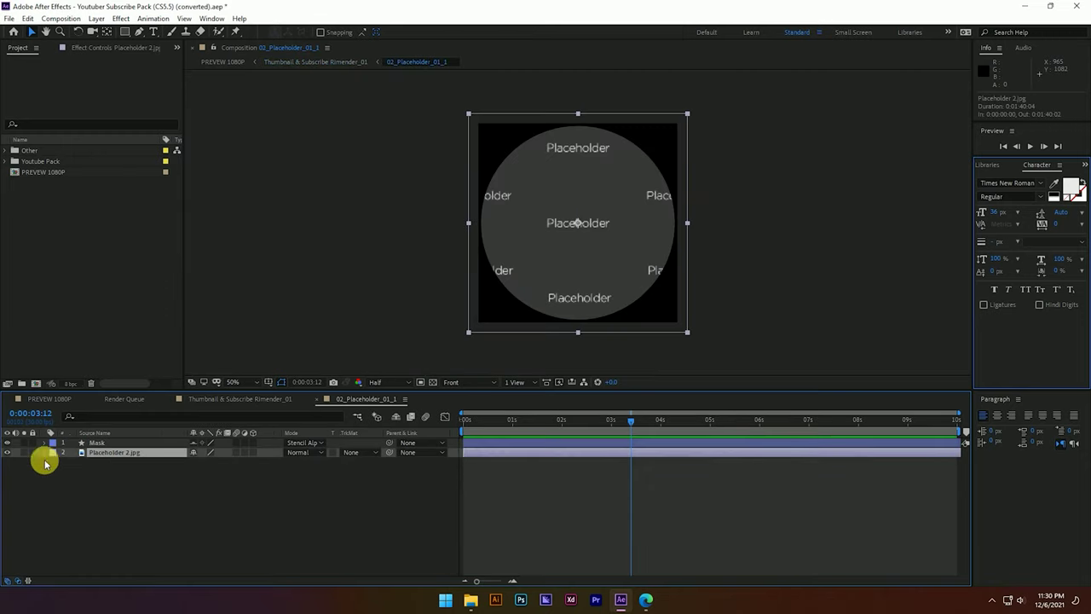
# Toggle Placeholder 2.jpg's visibility to check it, leaving the layer selected
pyautogui.click(7, 452)
pyautogui.click(7, 452)
pyautogui.click(7, 452)
pyautogui.click(7, 452)
pyautogui.click(99, 491)
pyautogui.click(114, 453)
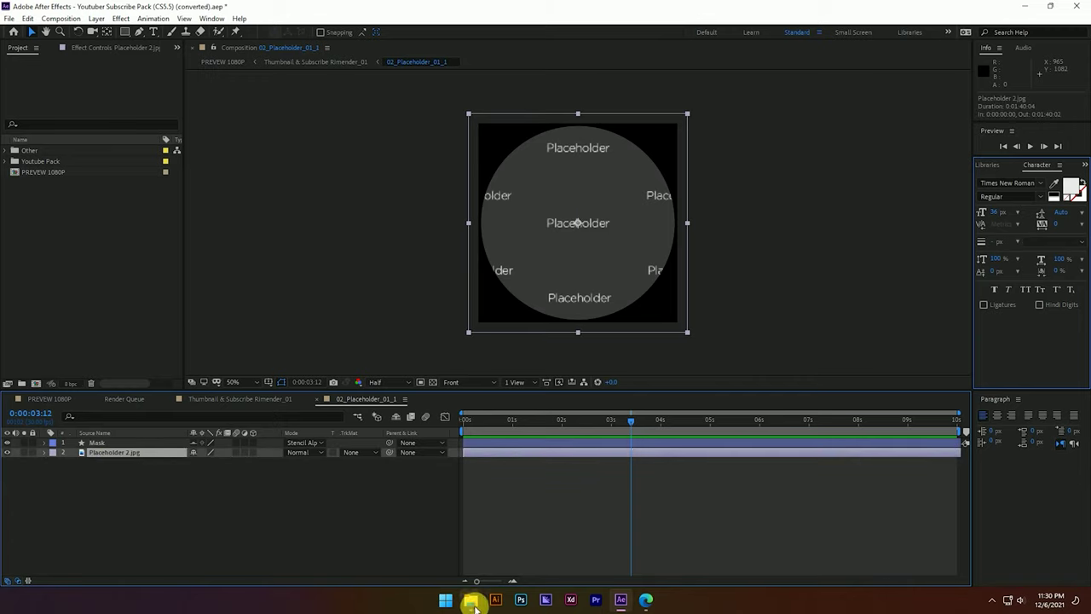
# Bring the logo folder window over After Effects and drag Logo.jpg into the placeholder timeline
pyautogui.moveTo(477, 606)
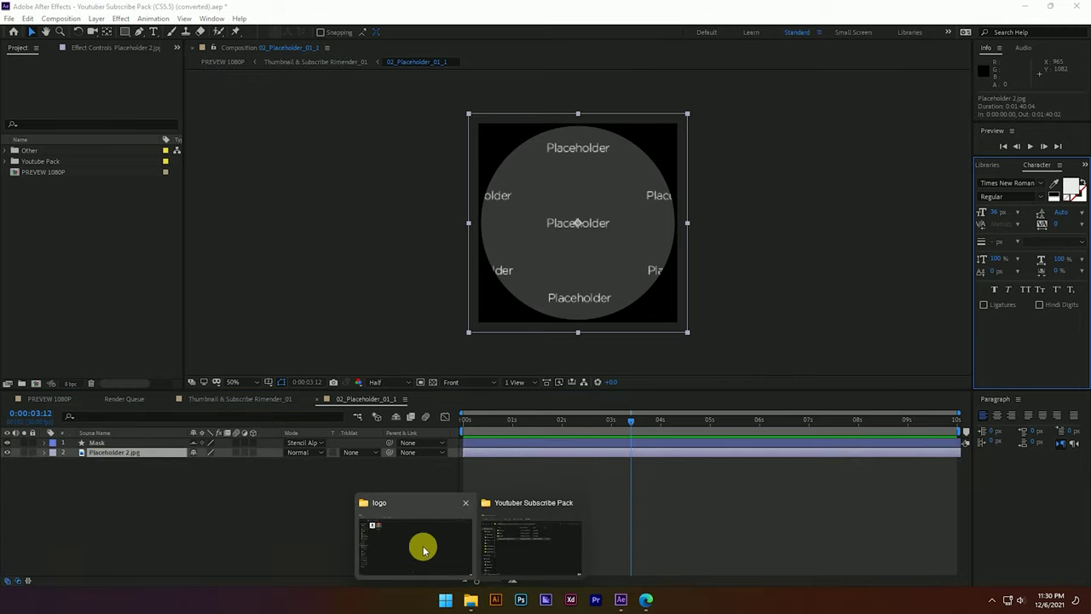
pyautogui.click(420, 545)
pyautogui.click(1055, 10)
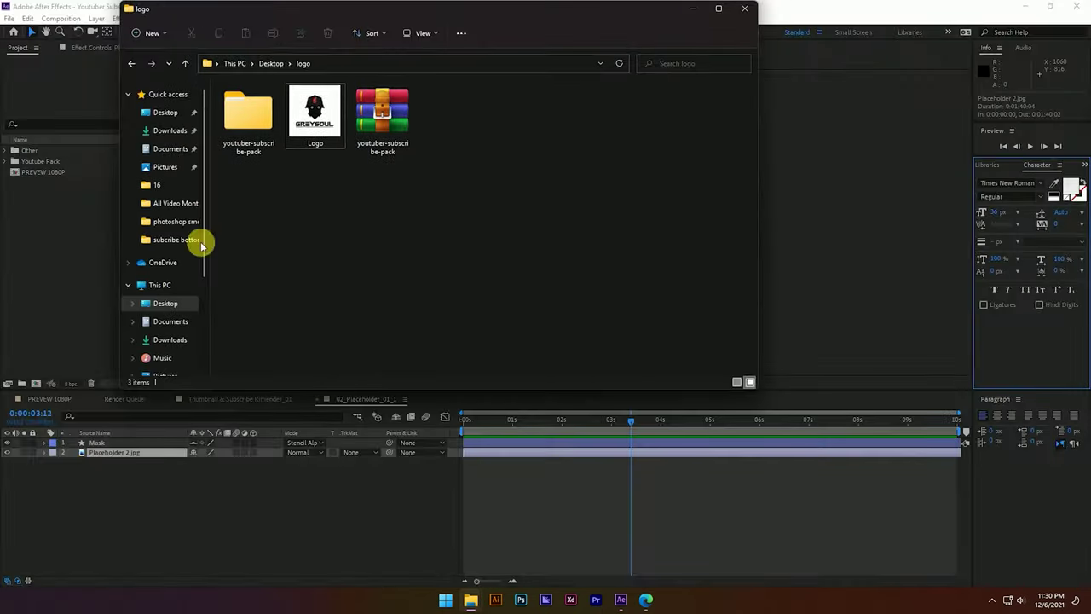
pyautogui.moveTo(494, 12); pyautogui.dragTo(824, 77)
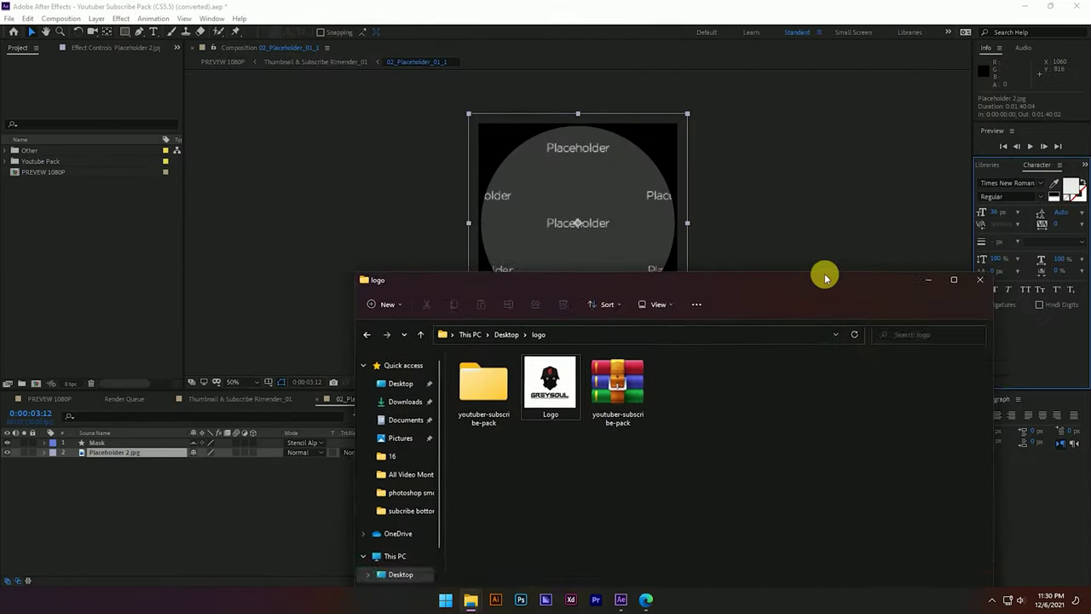
pyautogui.moveTo(825, 77); pyautogui.dragTo(853, 288)
pyautogui.moveTo(742, 392); pyautogui.dragTo(172, 511)
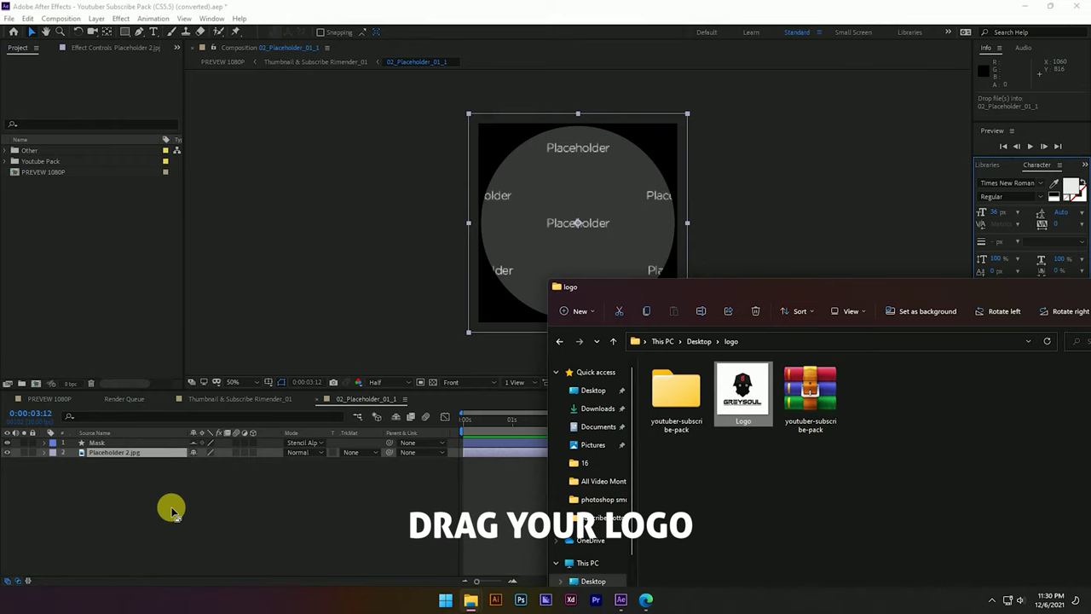
pyautogui.moveTo(171, 511); pyautogui.dragTo(171, 503)
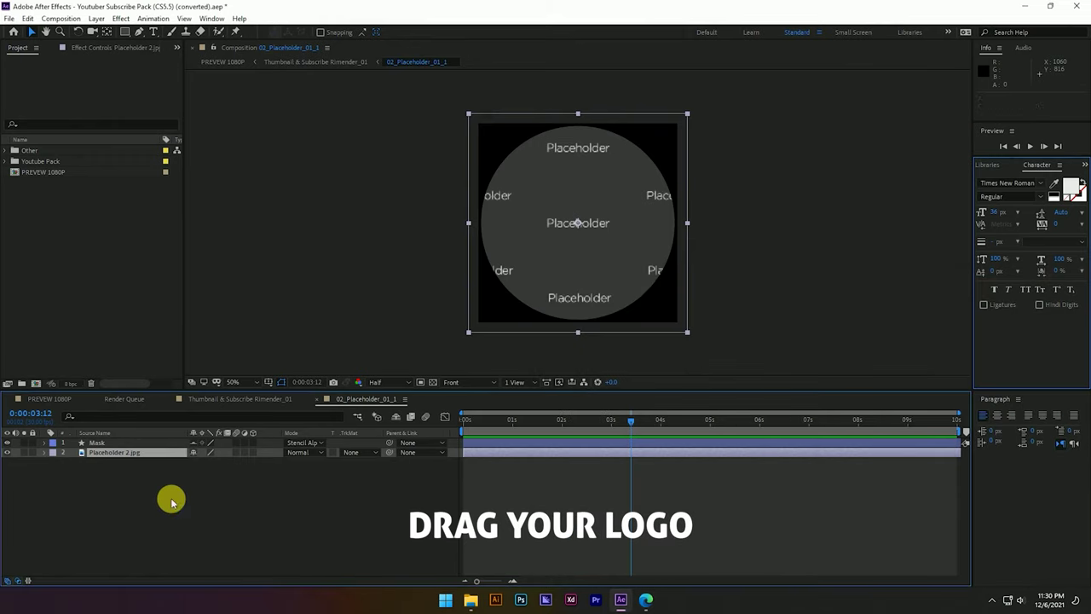
# Move the logo layer under the Mask and scale it down to fit the circle
pyautogui.moveTo(112, 444); pyautogui.dragTo(126, 456)
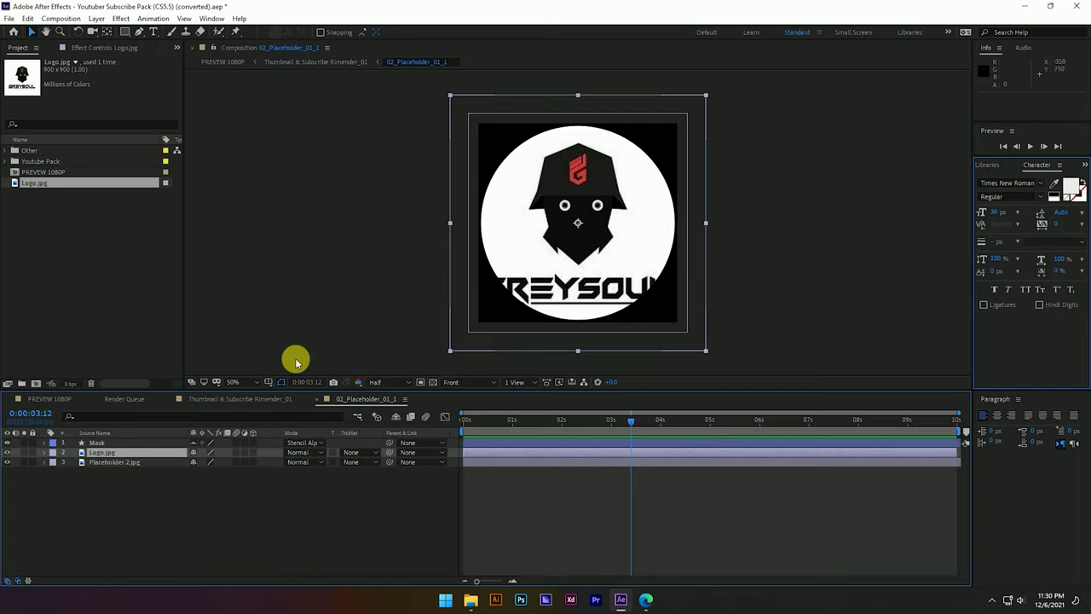
pyautogui.press('s')
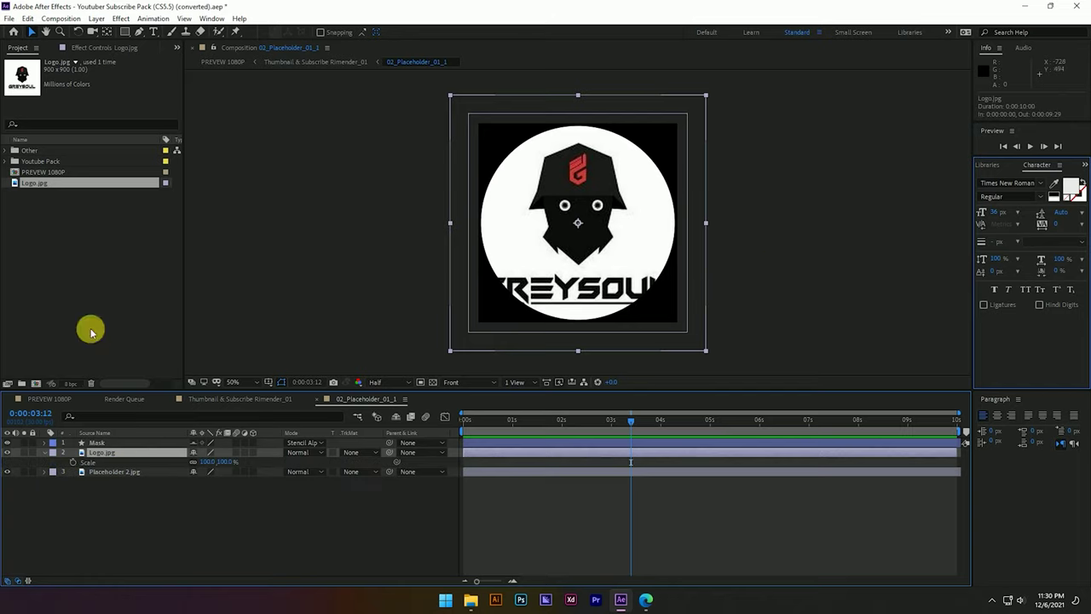
pyautogui.moveTo(224, 462); pyautogui.dragTo(213, 462)
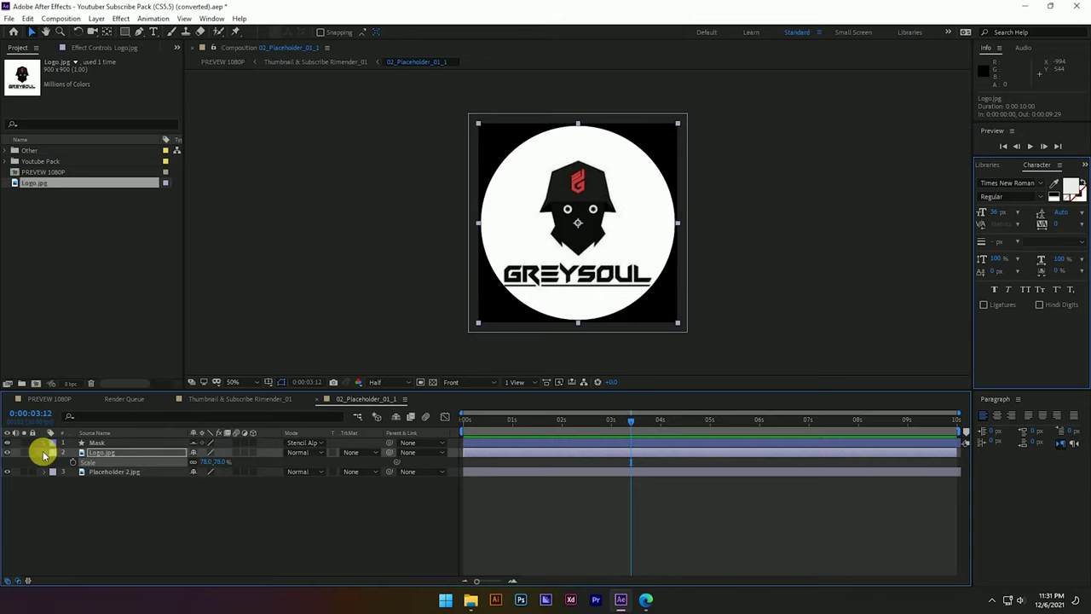
pyautogui.click(45, 455)
pyautogui.click(204, 517)
# Switch to Thumbnail & Subscribe Rimender_01, scrub the banner animation, and select the channel title text
pyautogui.moveTo(636, 422); pyautogui.dragTo(586, 425)
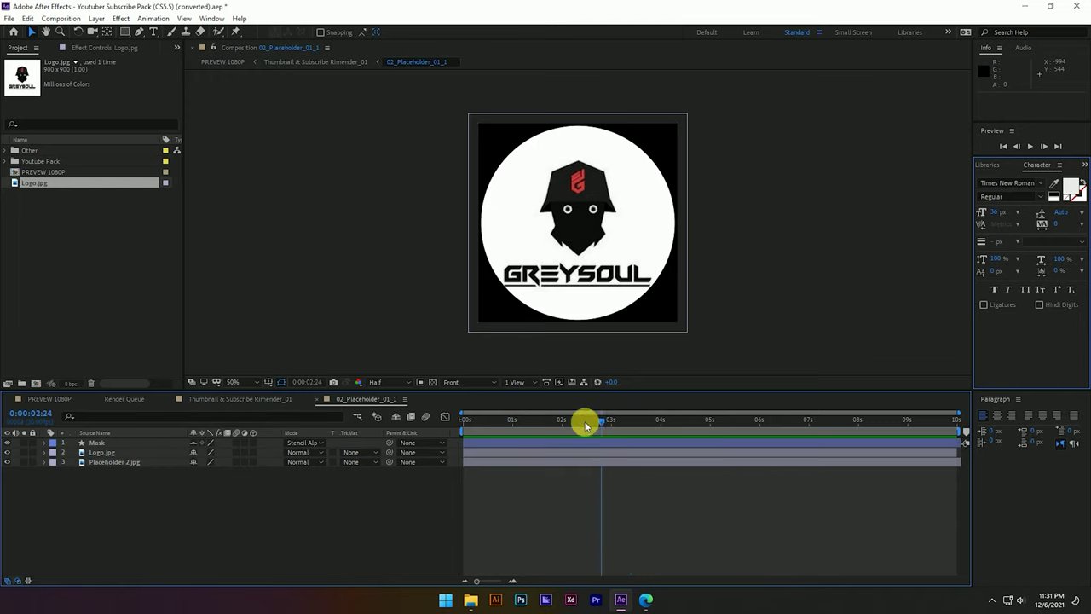
pyautogui.click(651, 422)
pyautogui.click(228, 400)
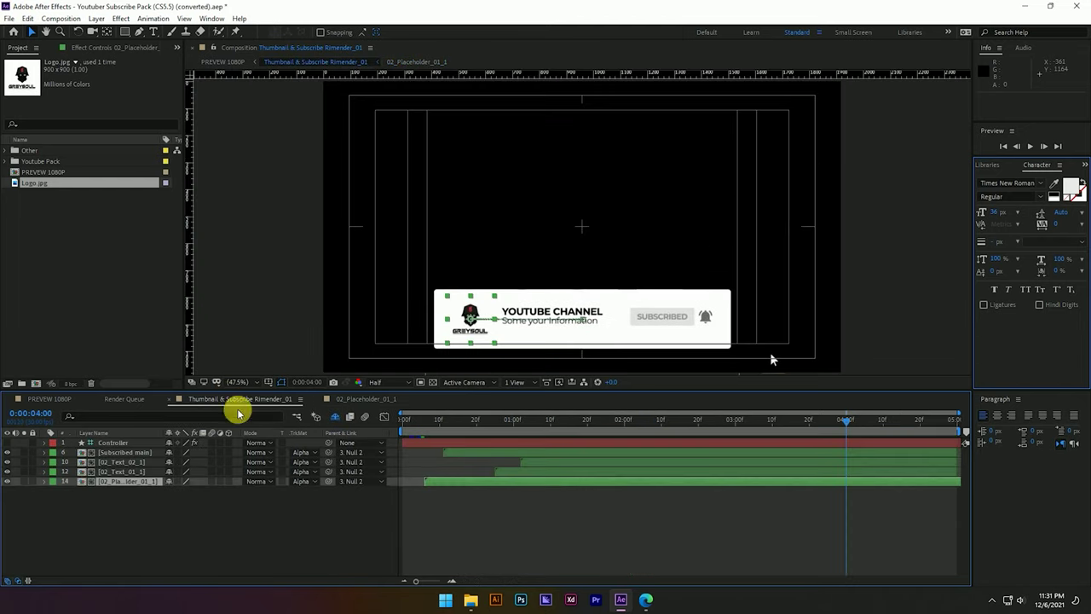
pyautogui.click(497, 501)
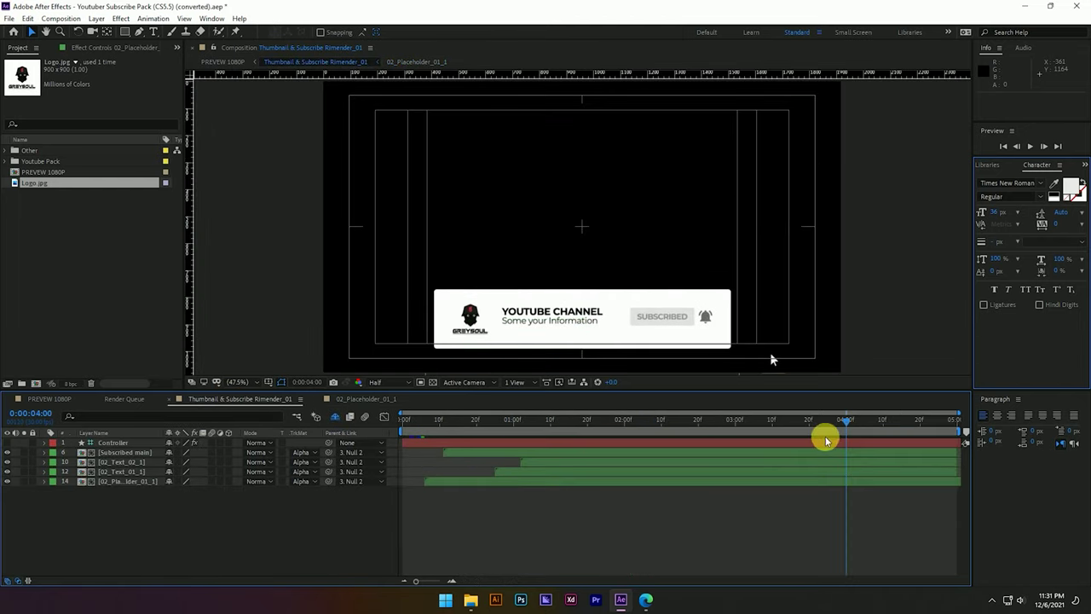
pyautogui.moveTo(844, 420); pyautogui.dragTo(426, 435)
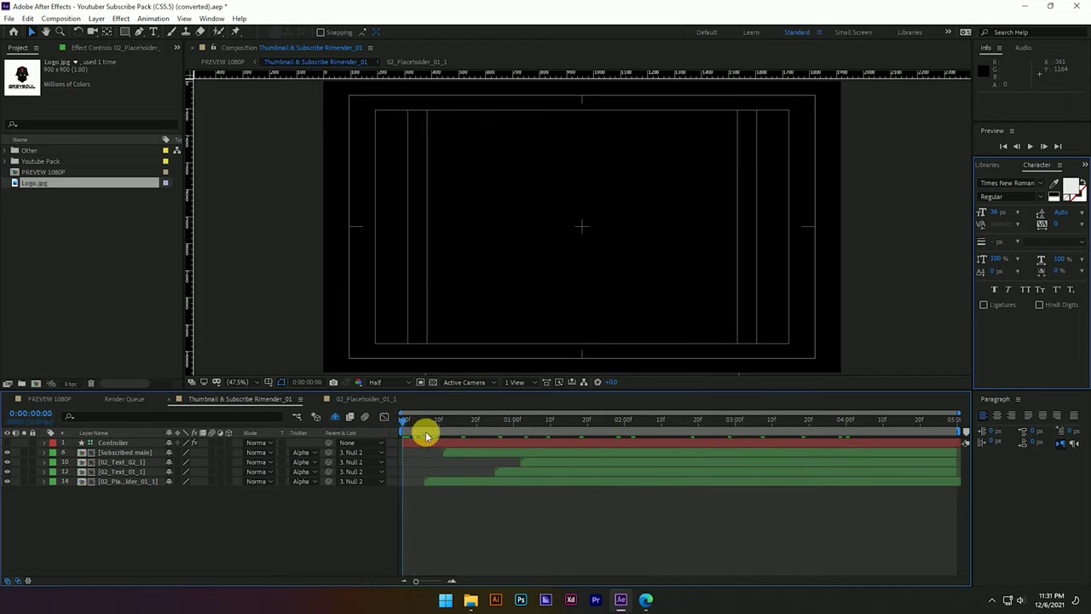
pyautogui.moveTo(426, 434)
pyautogui.mouseDown()
pyautogui.moveTo(867, 433)
pyautogui.moveTo(588, 431)
pyautogui.mouseUp()
pyautogui.click(503, 303)
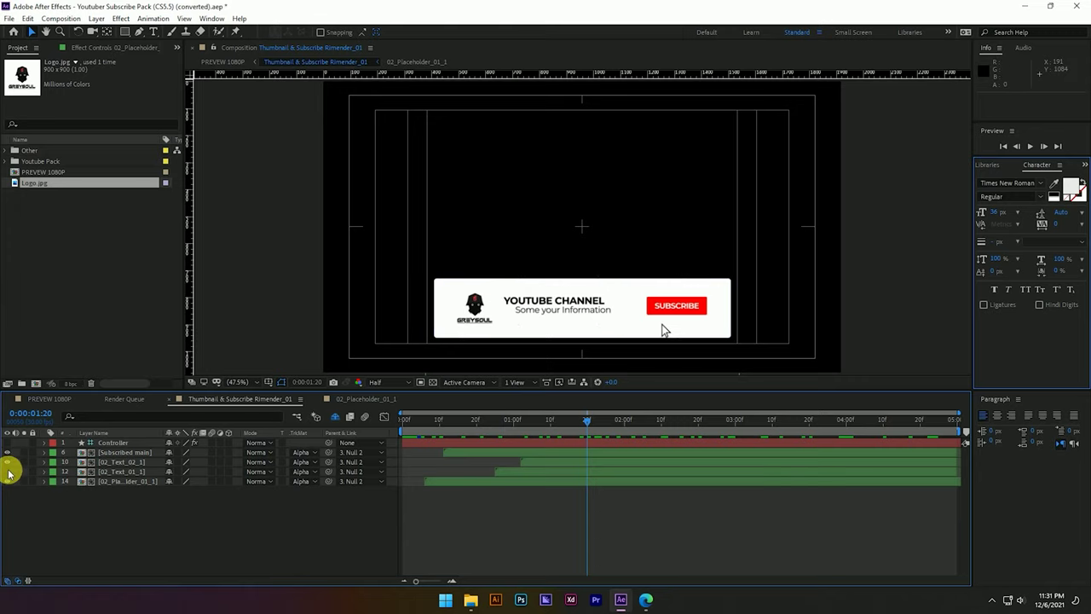
# Replace YOUTUBE CHANNEL with GREY SOUL in the 02_Text_01_1 title comp
pyautogui.doubleClick(114, 471)
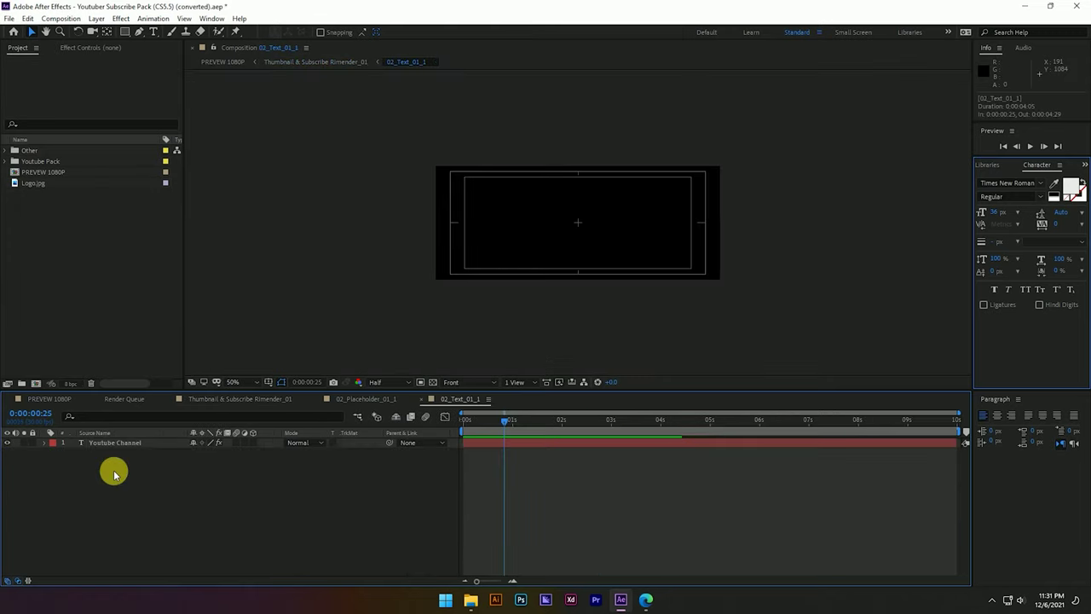
pyautogui.click(432, 382)
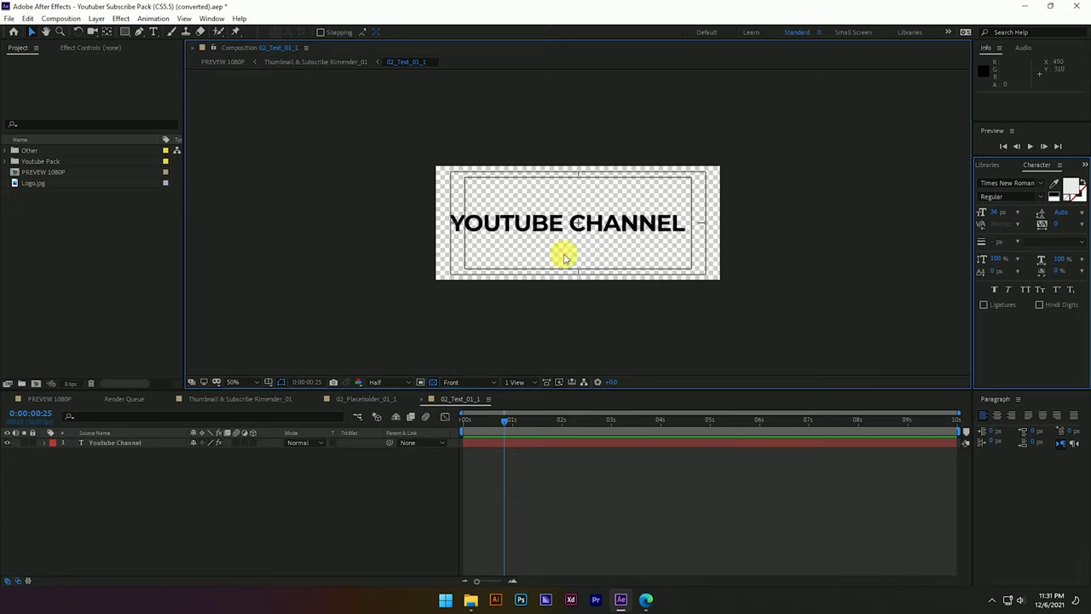
pyautogui.doubleClick(563, 221)
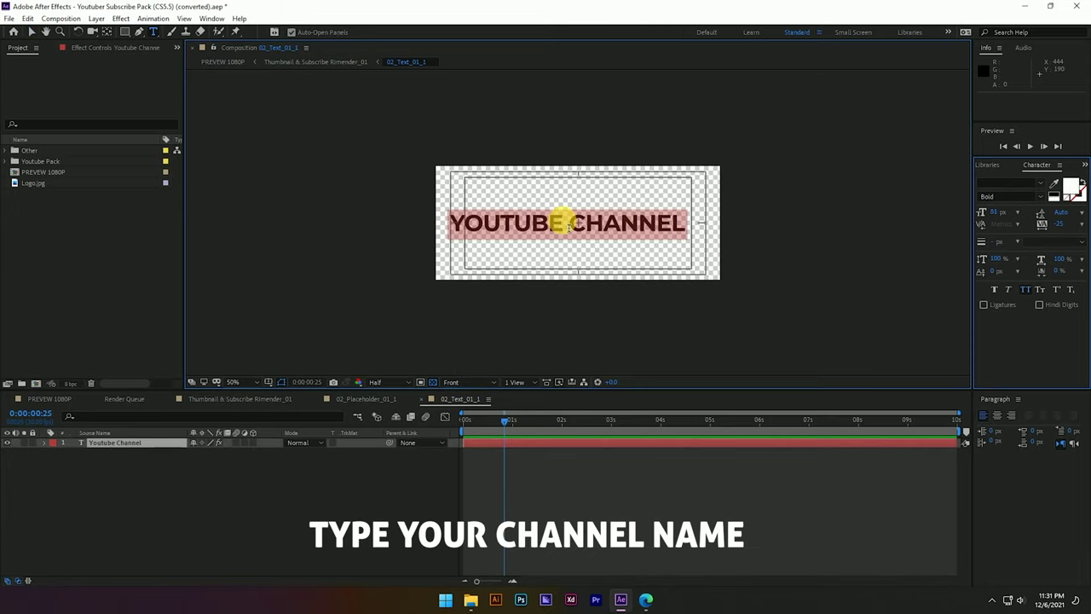
pyautogui.write('ge')
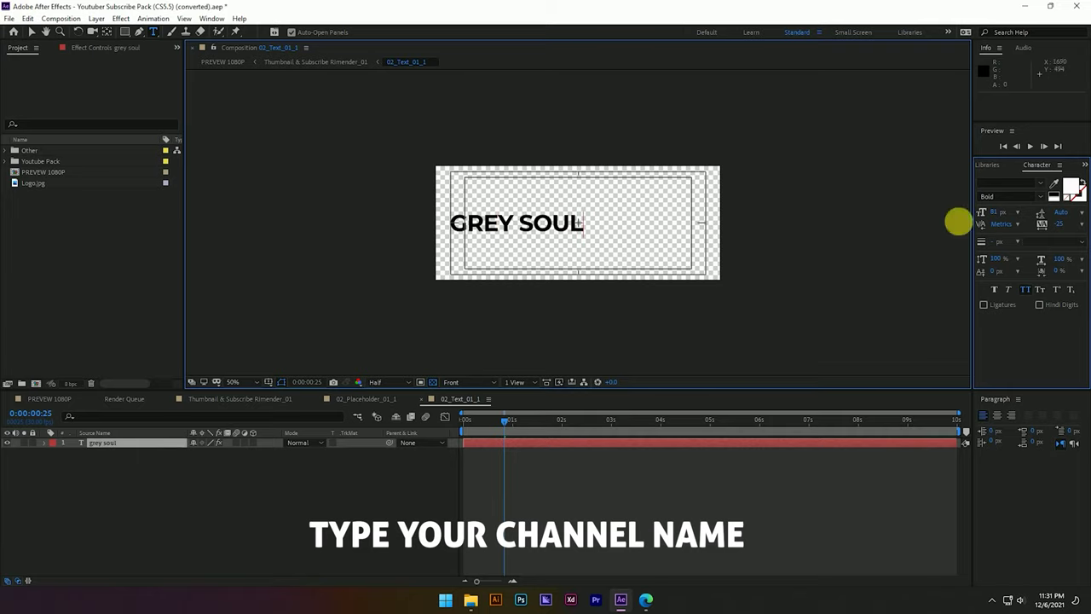
pyautogui.click(32, 32)
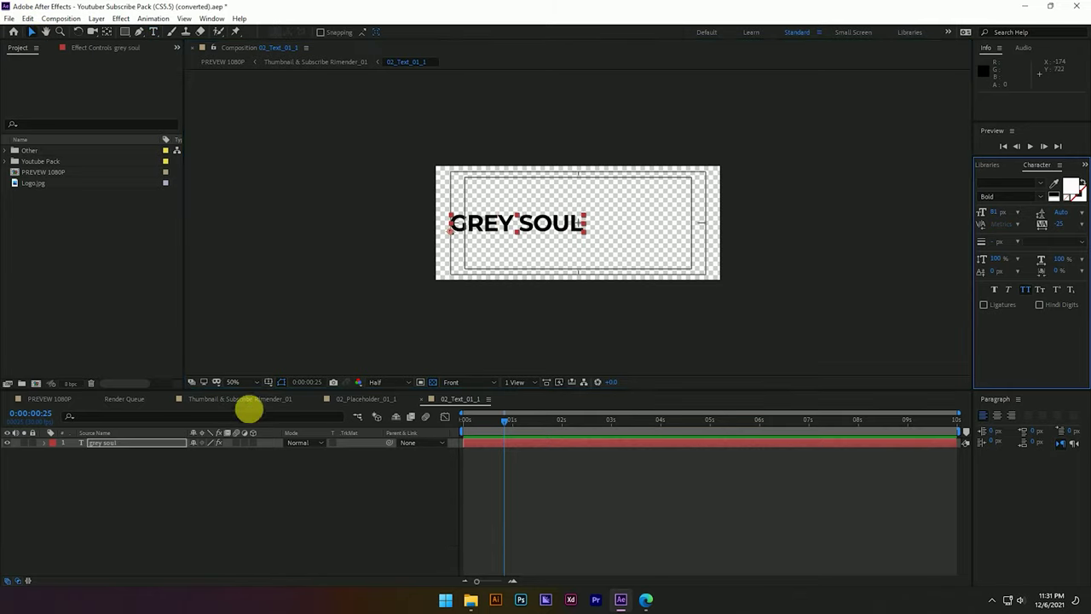
pyautogui.click(244, 401)
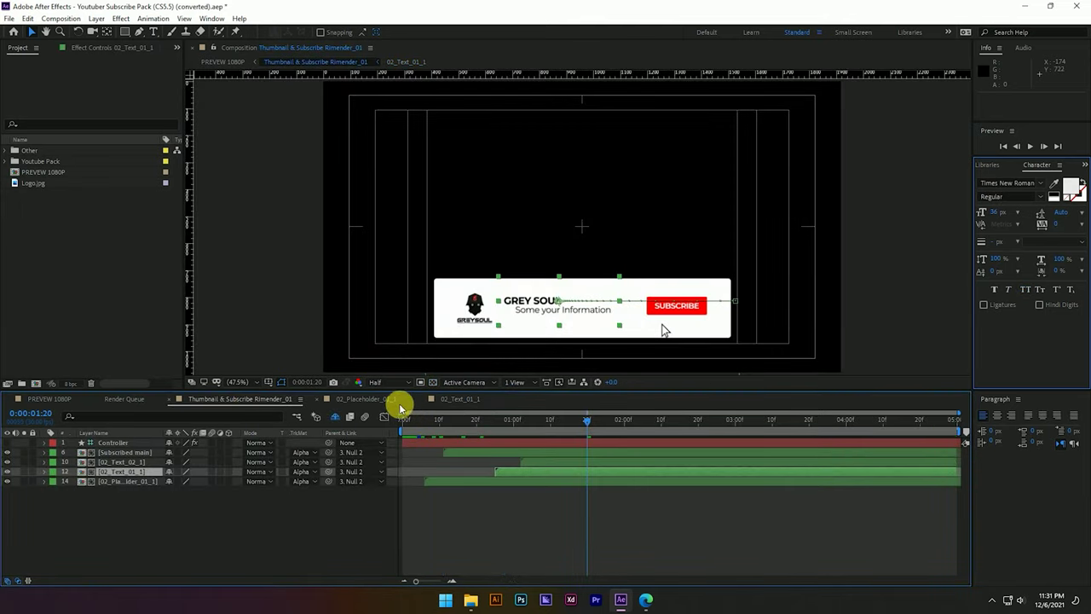
pyautogui.click(378, 398)
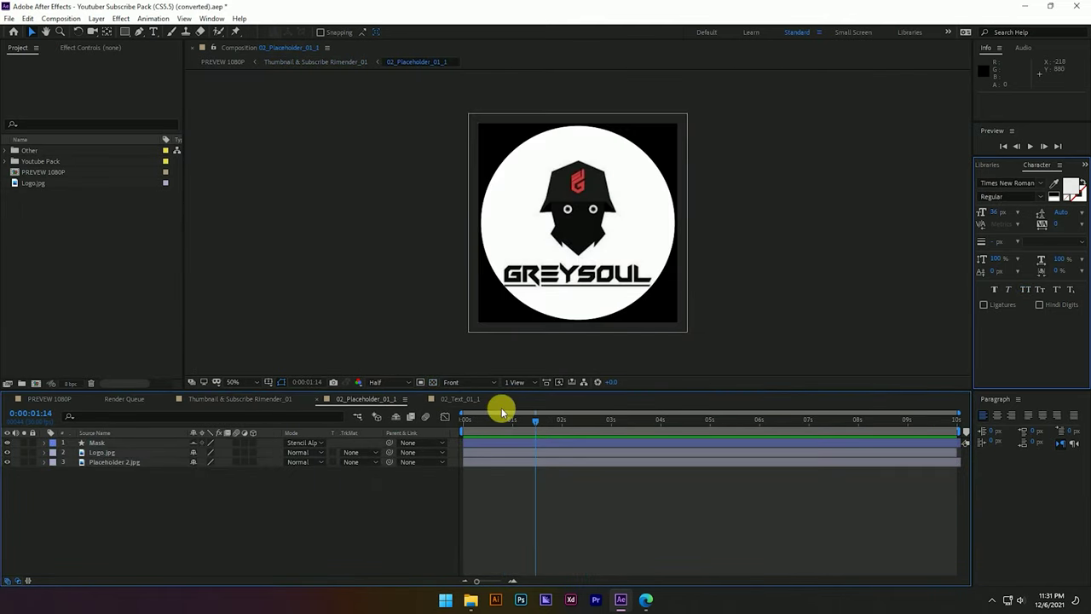
pyautogui.click(443, 399)
pyautogui.click(423, 399)
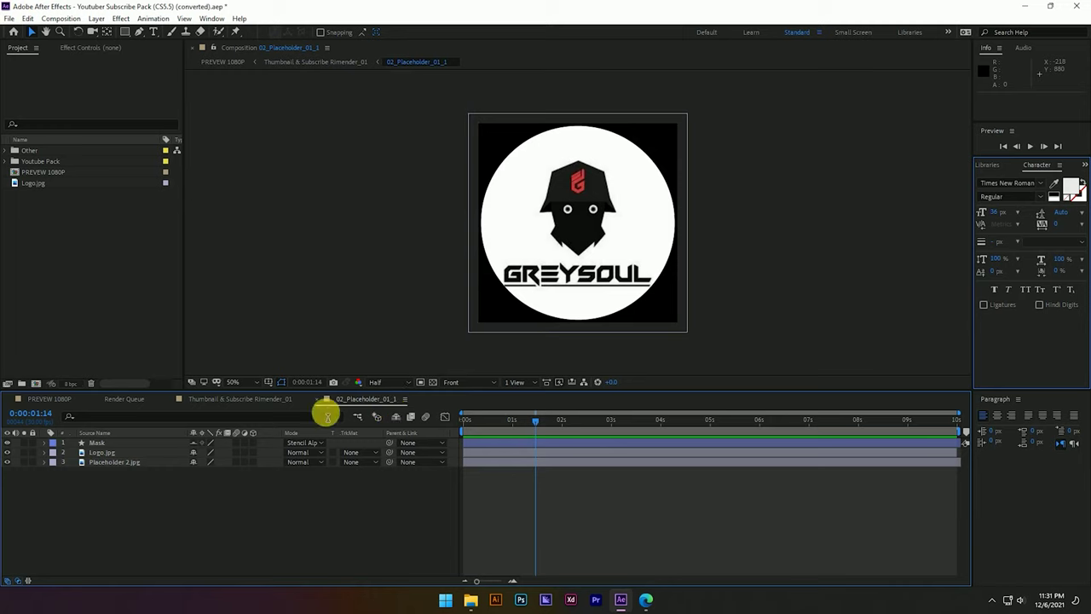
pyautogui.click(256, 398)
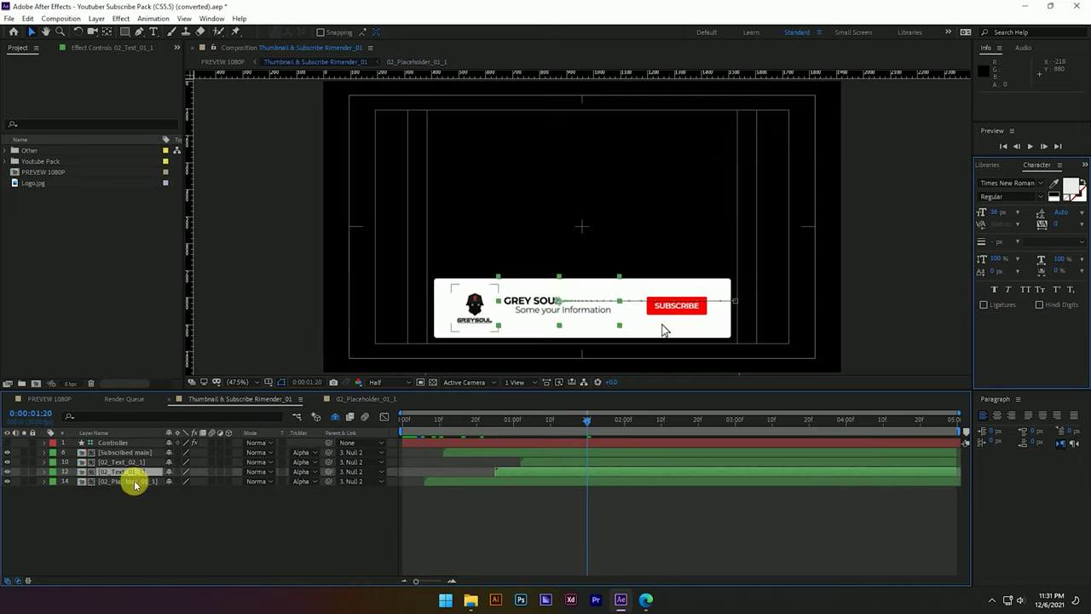
pyautogui.click(185, 502)
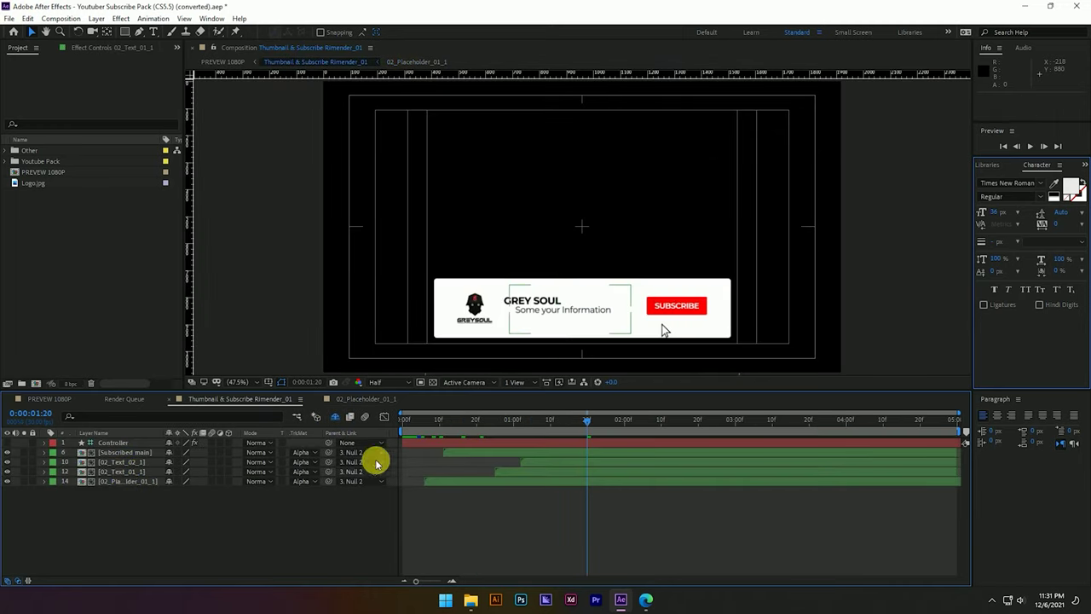
pyautogui.click(106, 462)
# Change 'Some your Information' to Studio with tracking 100, then preview the banner from the start
pyautogui.doubleClick(114, 463)
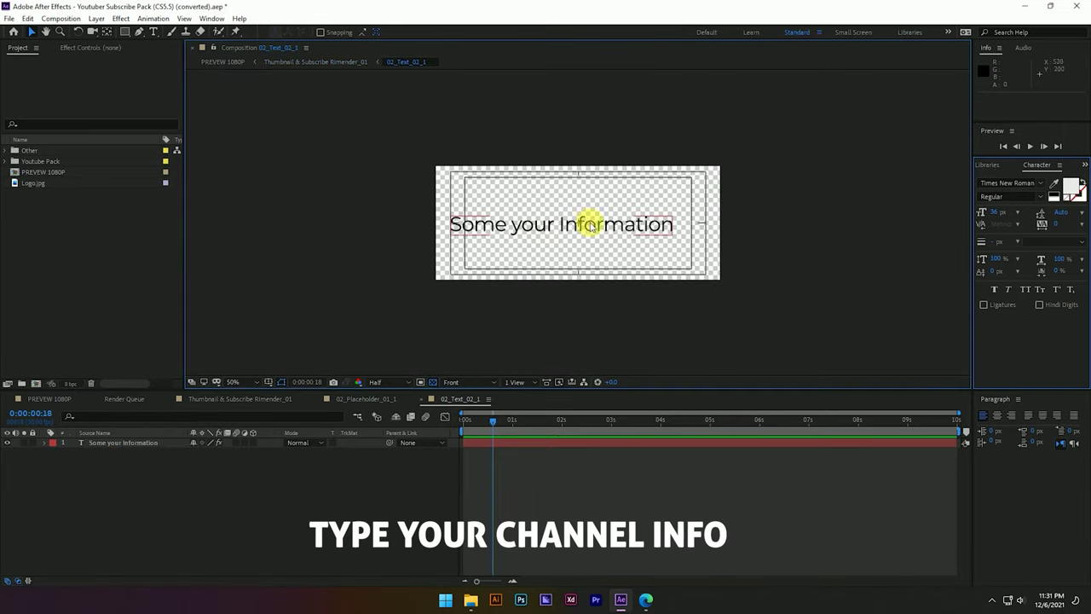
pyautogui.doubleClick(577, 225)
pyautogui.write('S')
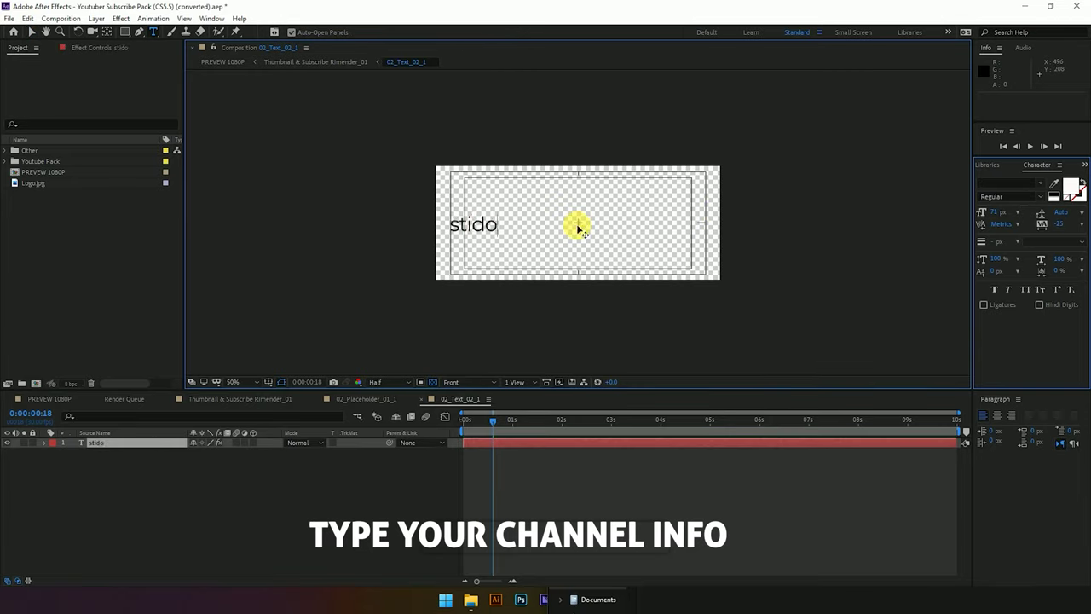
pyautogui.write('Stud')
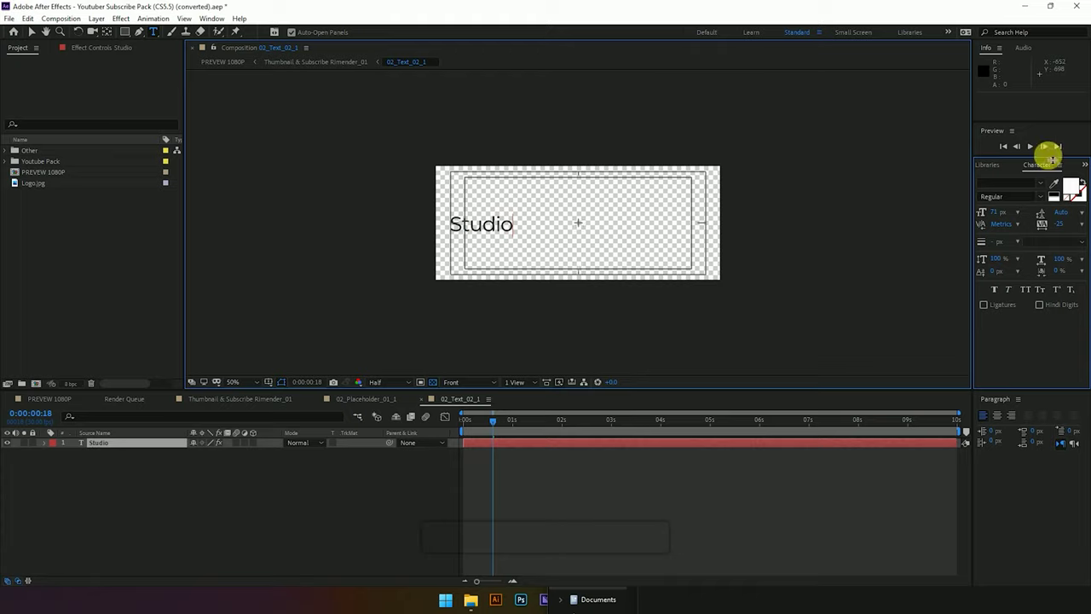
pyautogui.click(1063, 271)
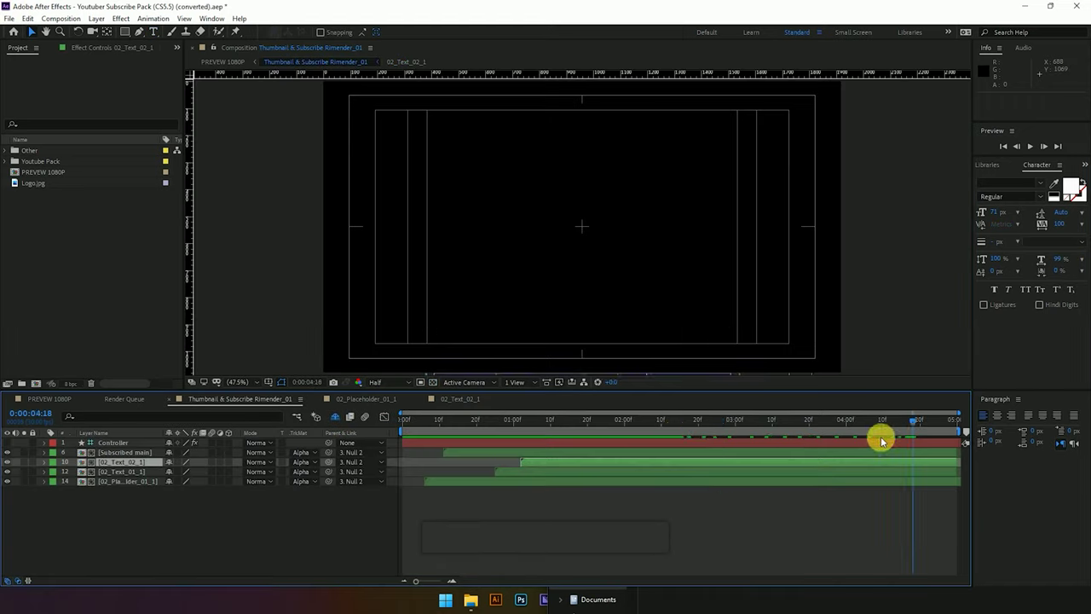
pyautogui.moveTo(882, 439); pyautogui.dragTo(402, 437)
pyautogui.press('space')
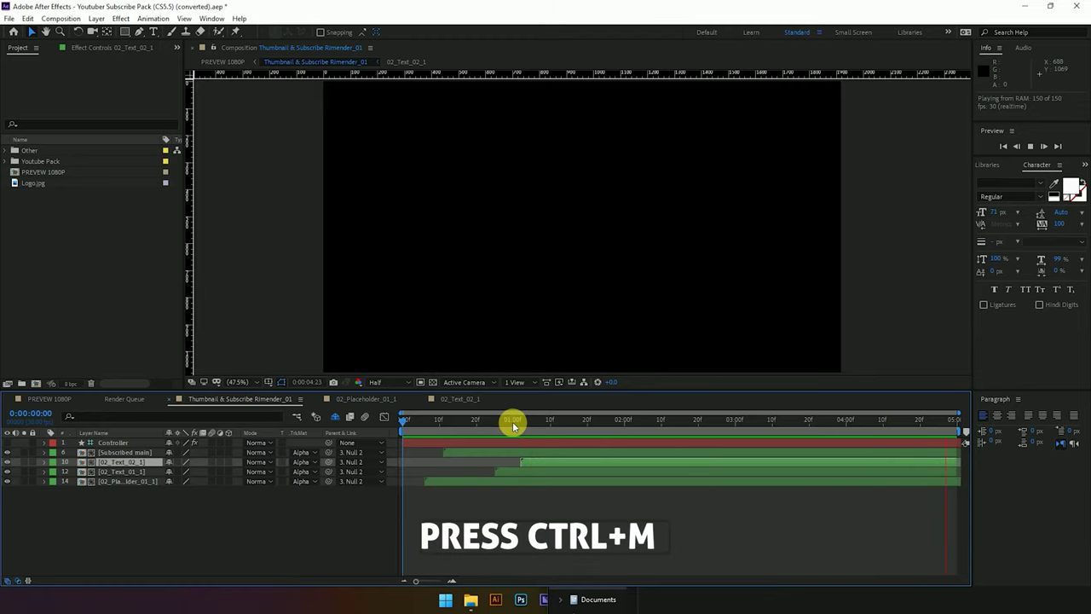
# Add the subscribe comp to the Render Queue with QuickTime as the output format
pyautogui.hotkey('ctrl', 'm')
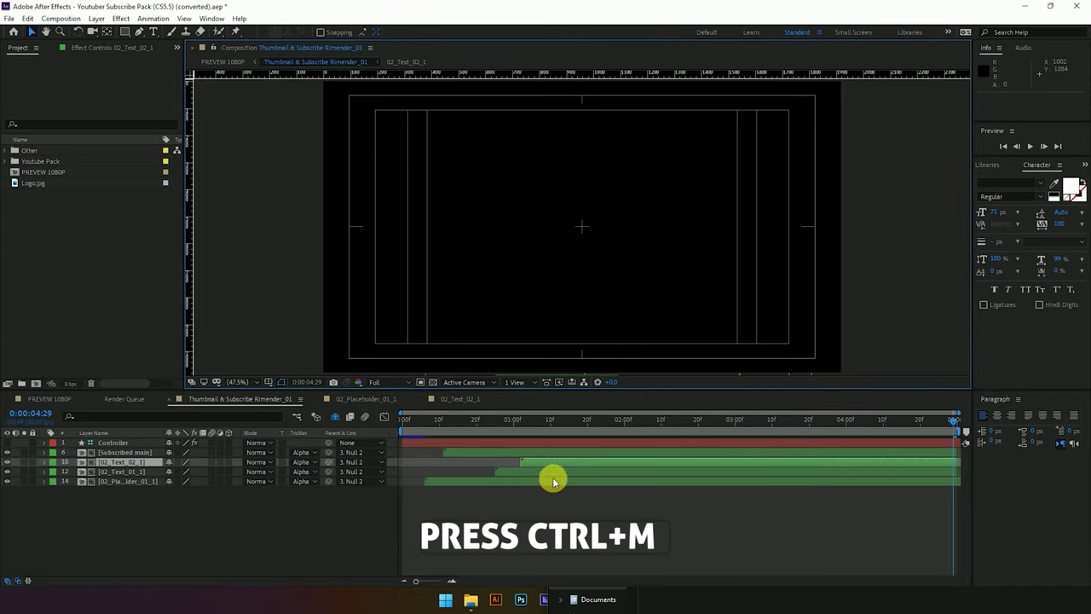
pyautogui.click(147, 398)
pyautogui.click(86, 477)
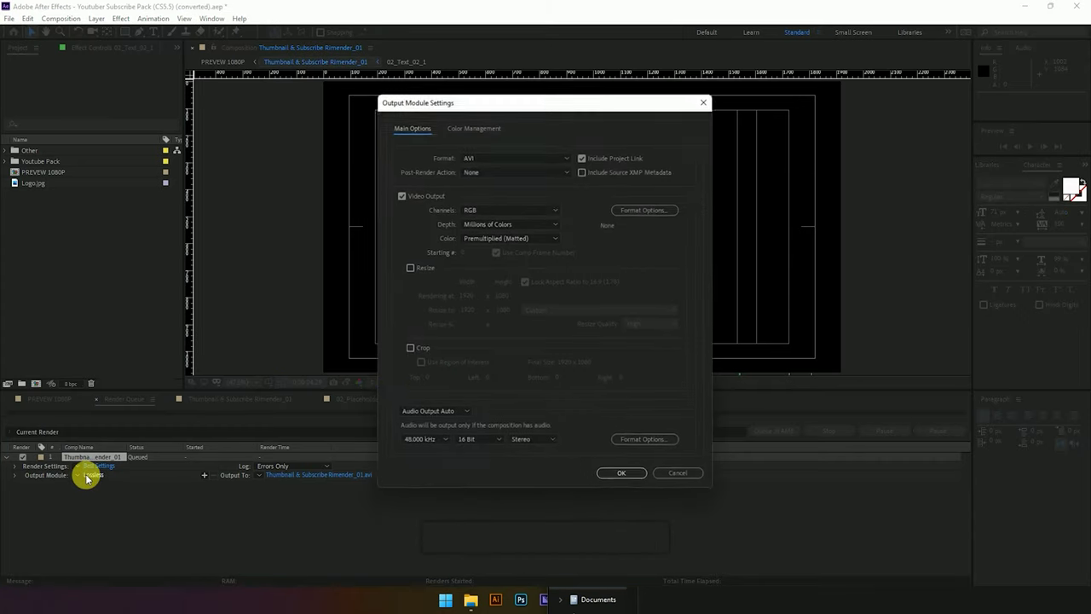
pyautogui.click(473, 159)
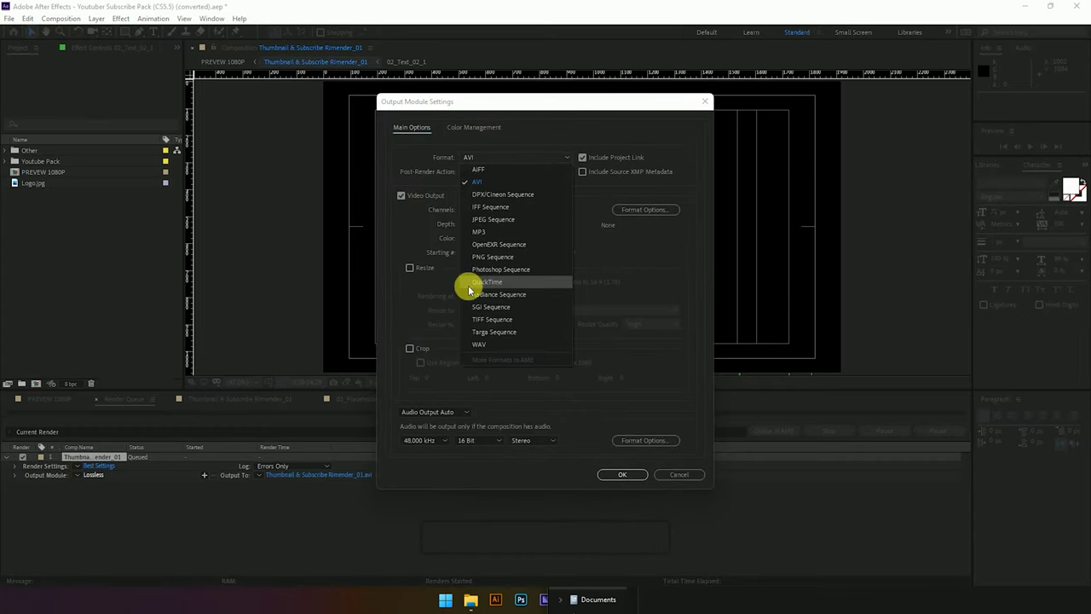
pyautogui.click(509, 283)
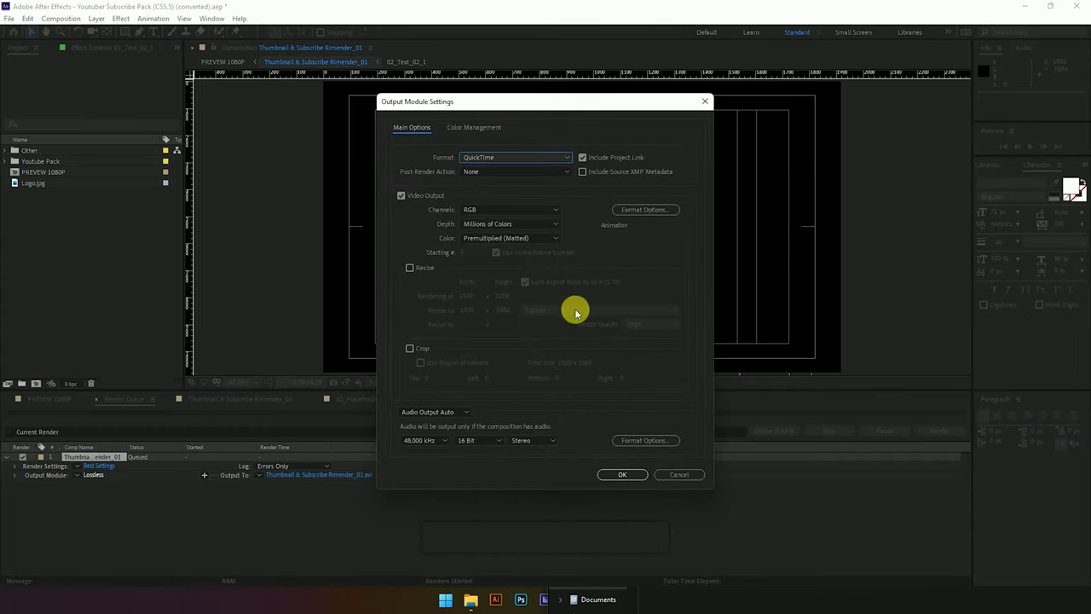
pyautogui.click(609, 474)
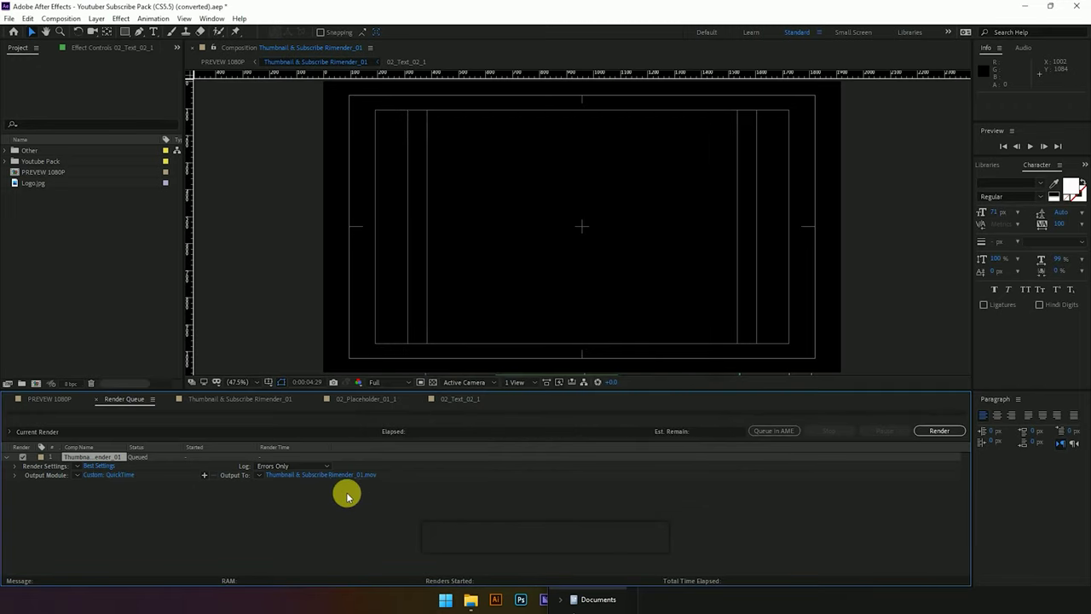
pyautogui.click(329, 472)
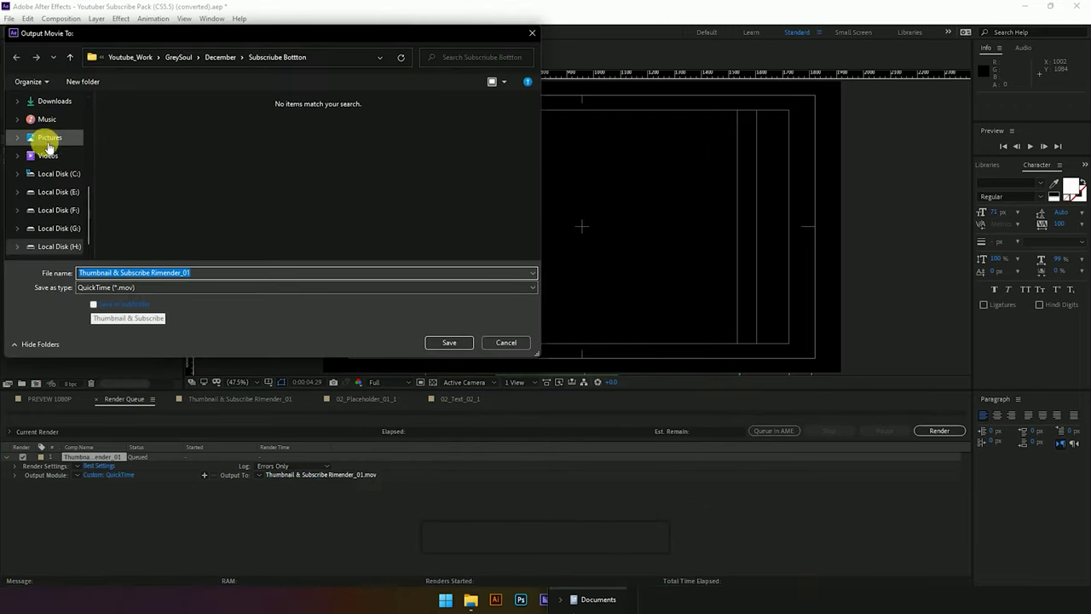
# Save the render as Subscribe Rimender.mov in Desktop > logo and start rendering
pyautogui.scroll(5, 49, 150)
pyautogui.click(51, 242)
pyautogui.doubleClick(134, 122)
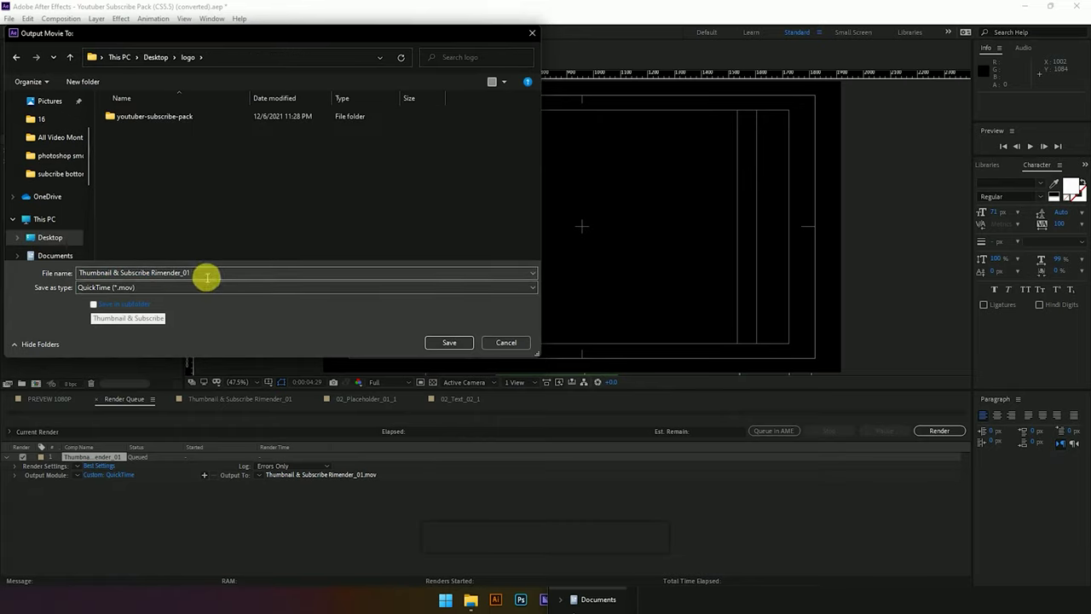
pyautogui.moveTo(279, 281); pyautogui.dragTo(12, 280)
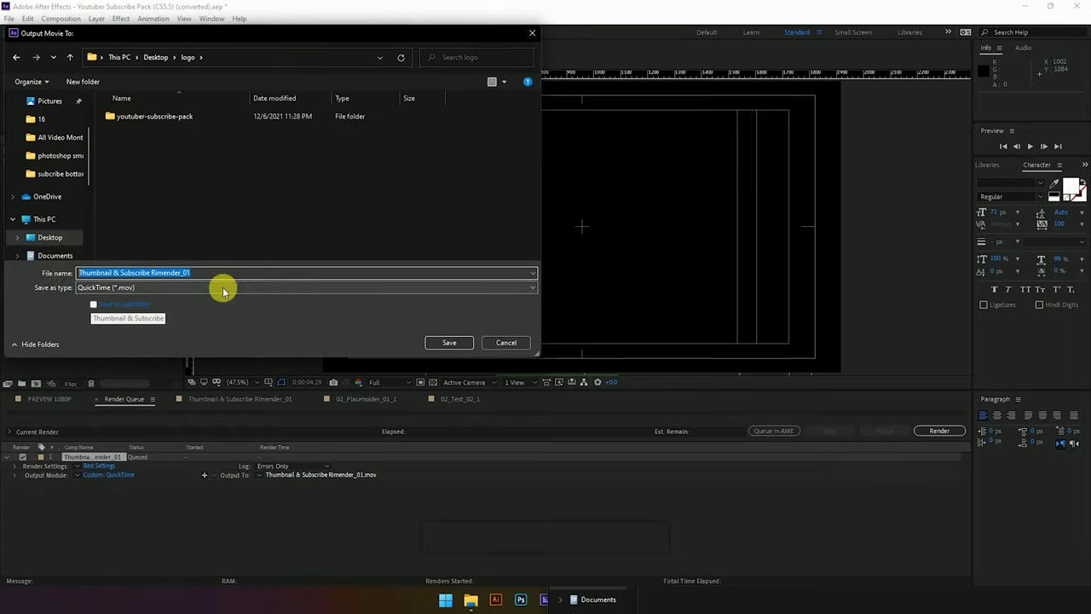
pyautogui.moveTo(120, 274); pyautogui.dragTo(40, 275)
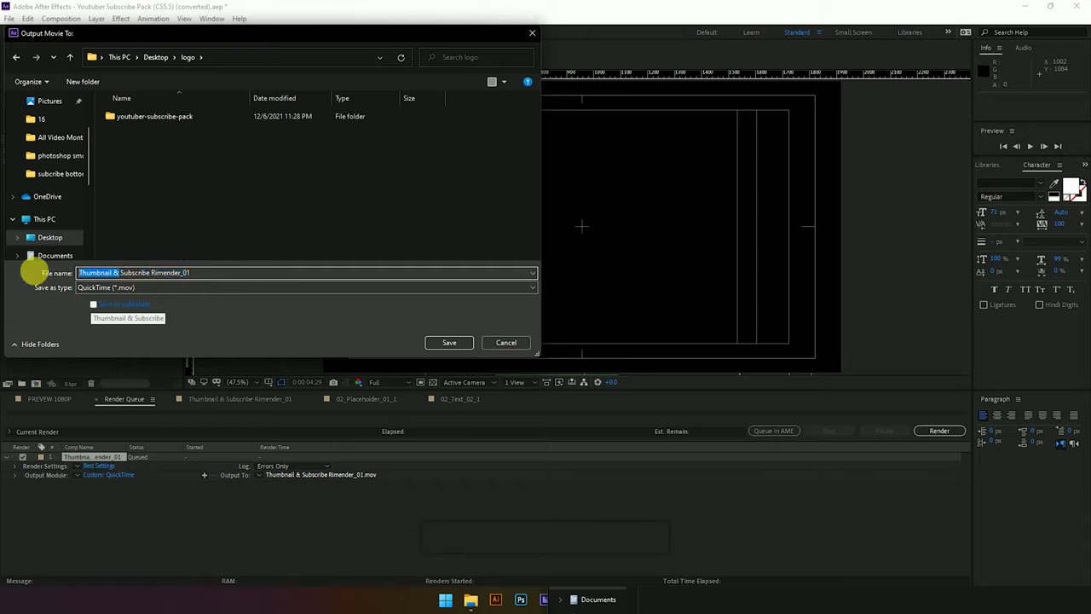
pyautogui.press('BackSpace')
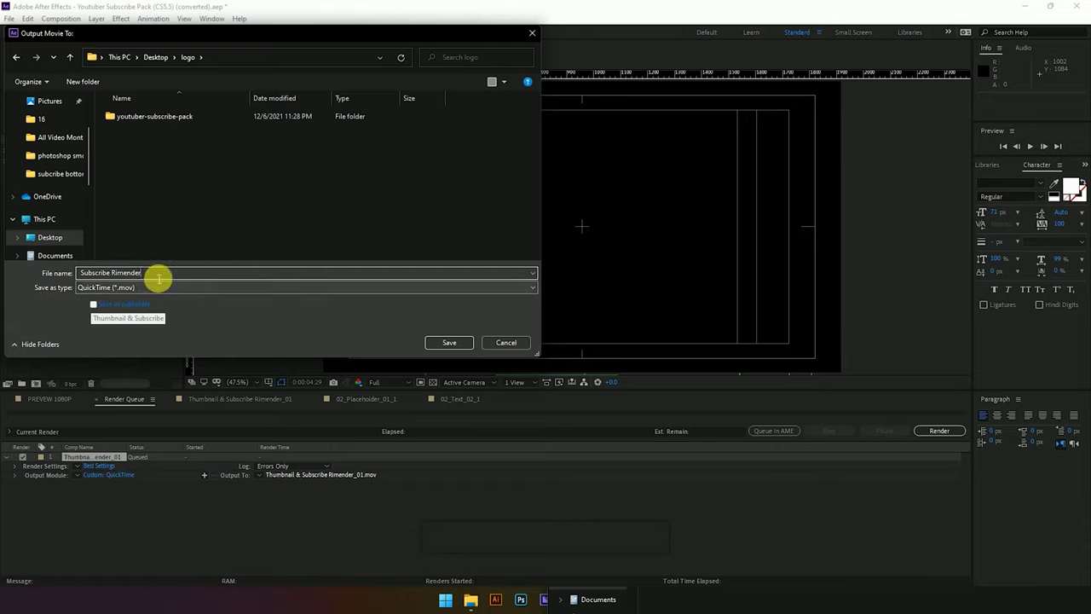
pyautogui.click(457, 345)
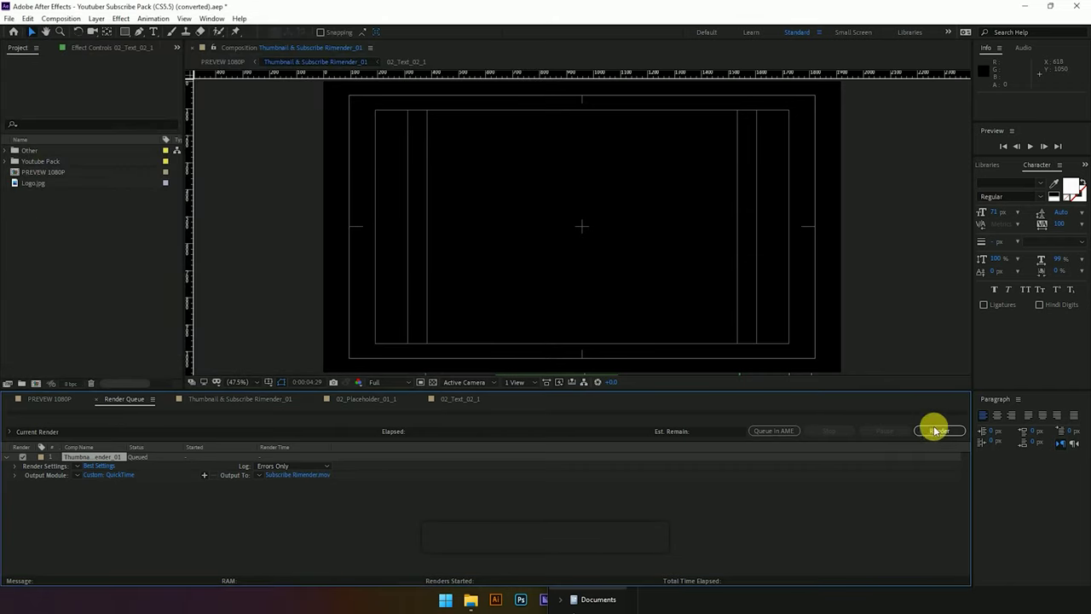
pyautogui.click(932, 431)
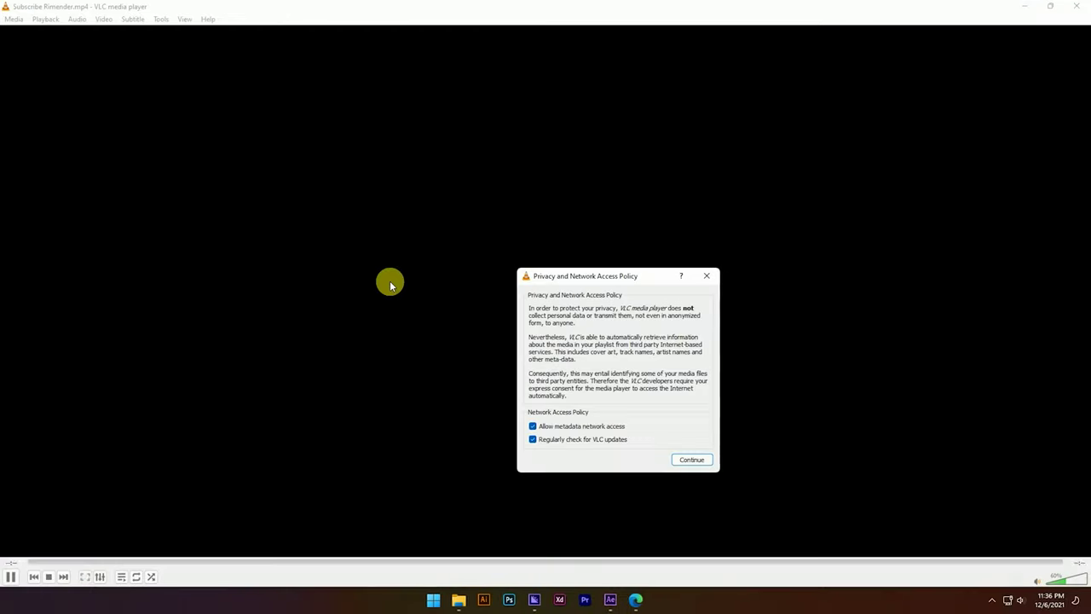
# Continue past VLC's privacy notice so Subscribe Rimender.mp4 plays with the GREY SOUL Studio banner
pyautogui.click(693, 458)
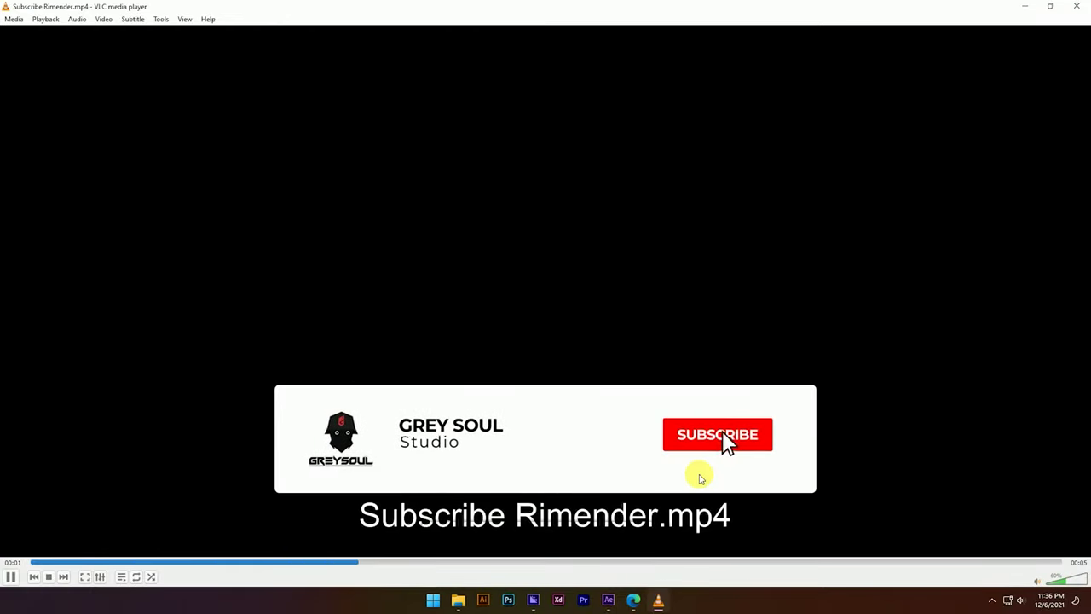